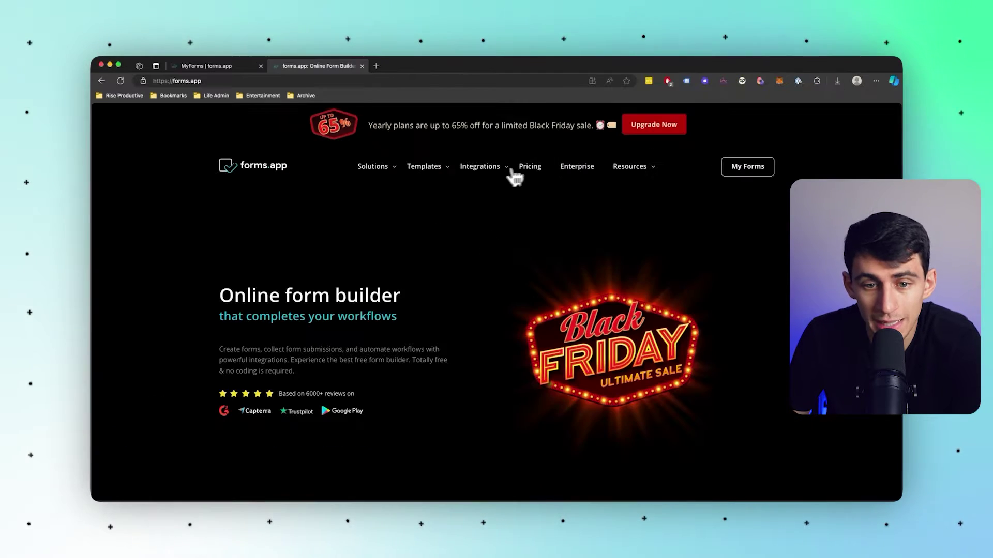
Open All Integrations and browse the grid showing Slack, WordPress, HubSpot CRM and Stripe.
mouse_move(520, 230)
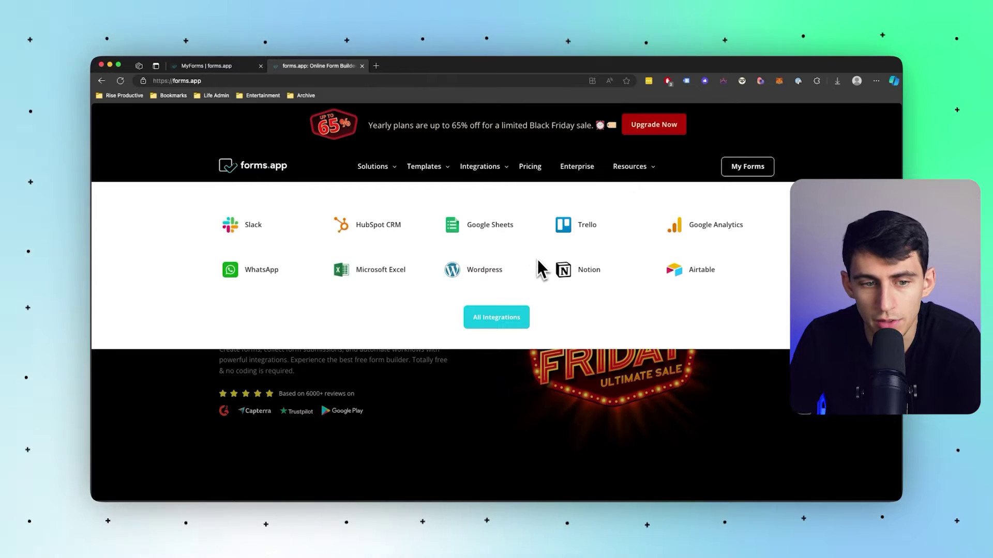
click(510, 317)
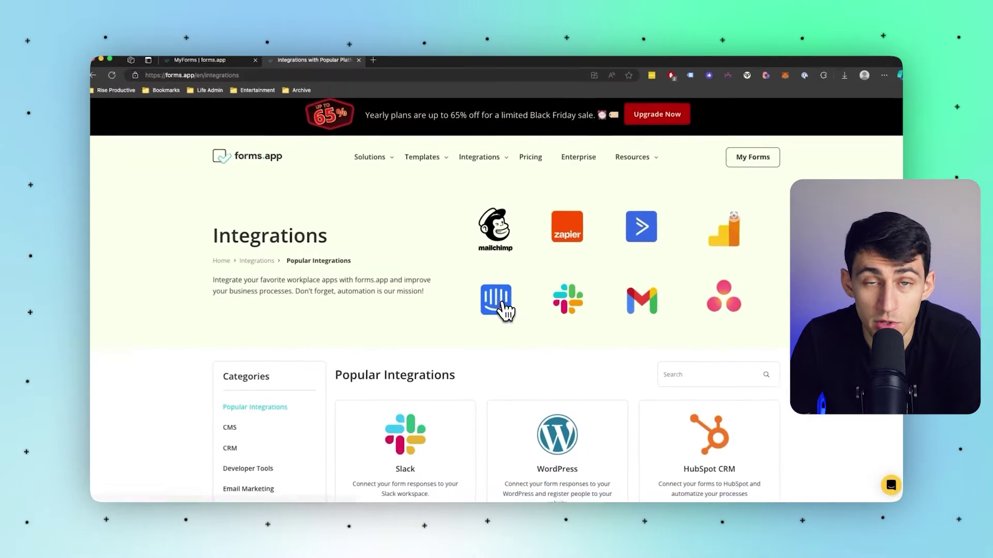
scroll(505, 310, down, 7)
scroll(548, 377, down, 4)
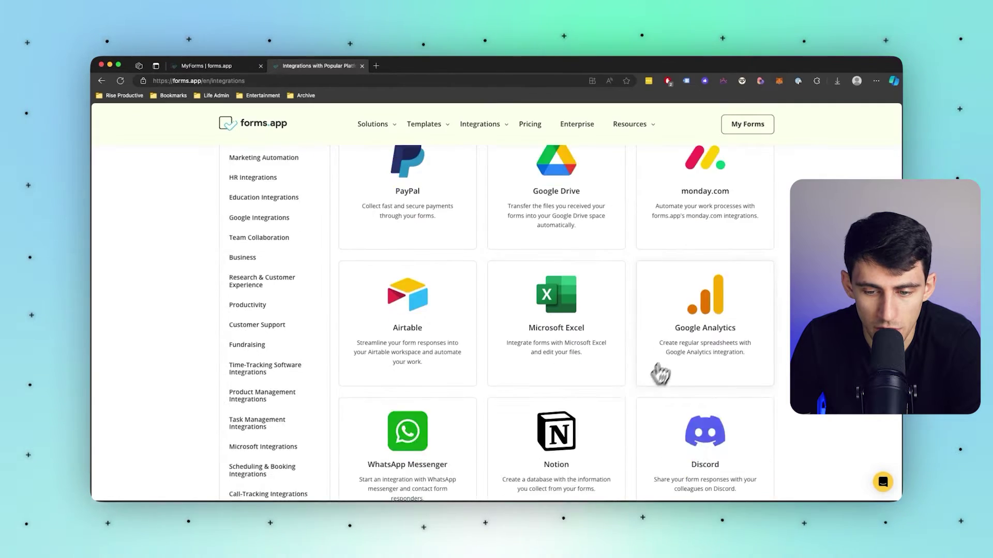
scroll(609, 323, up, 3)
scroll(594, 320, up, 5)
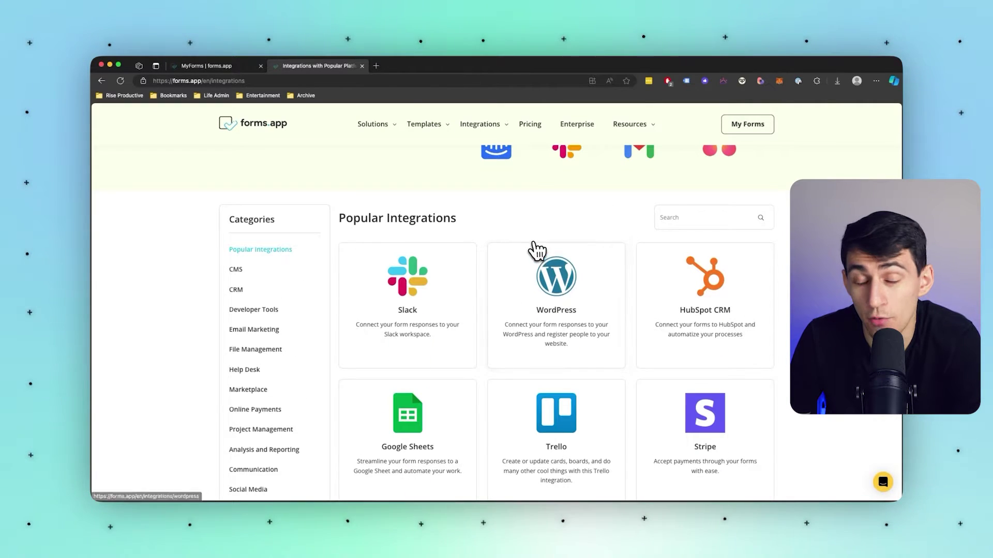
scroll(525, 212, up, 3)
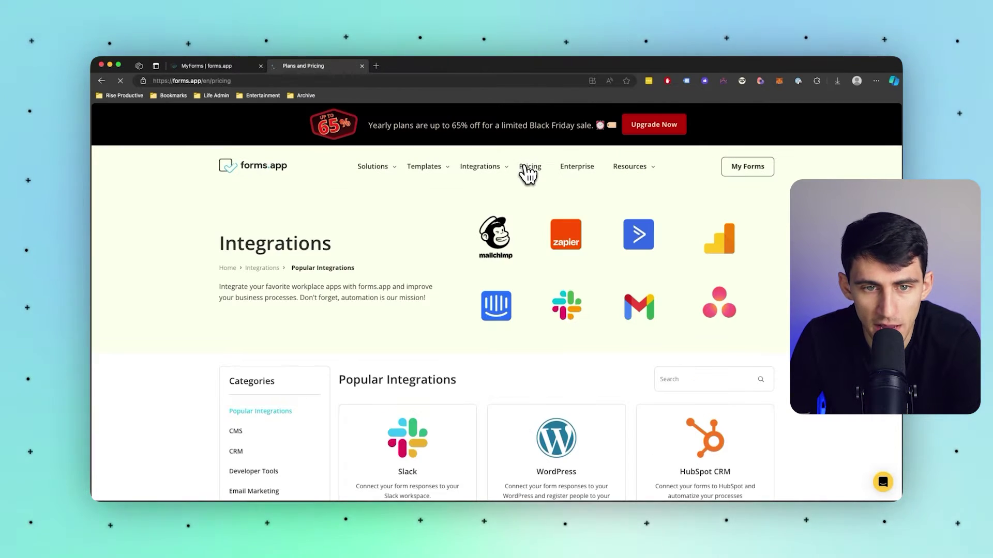
Review the plan cards, highlighting the Basic (12.5 USD) and Pro (16 USD) details.
scroll(465, 232, down, 1)
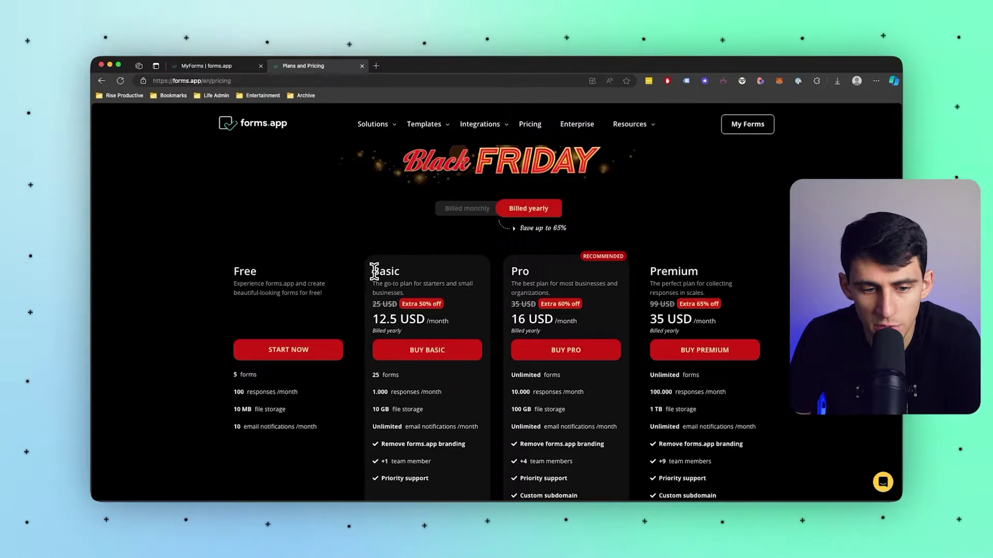
drag(374, 271, 460, 346)
drag(510, 270, 587, 313)
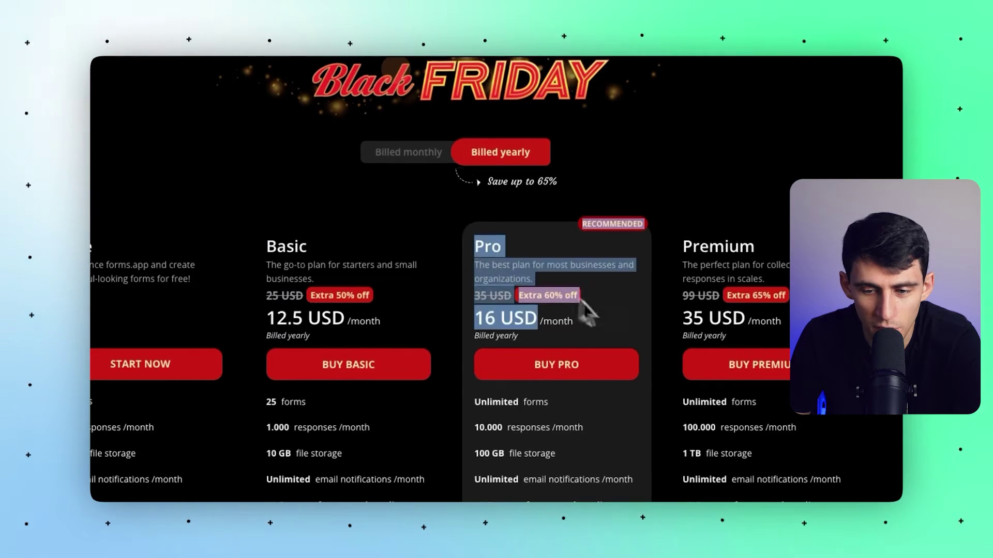
click(631, 309)
scroll(539, 289, down, 1)
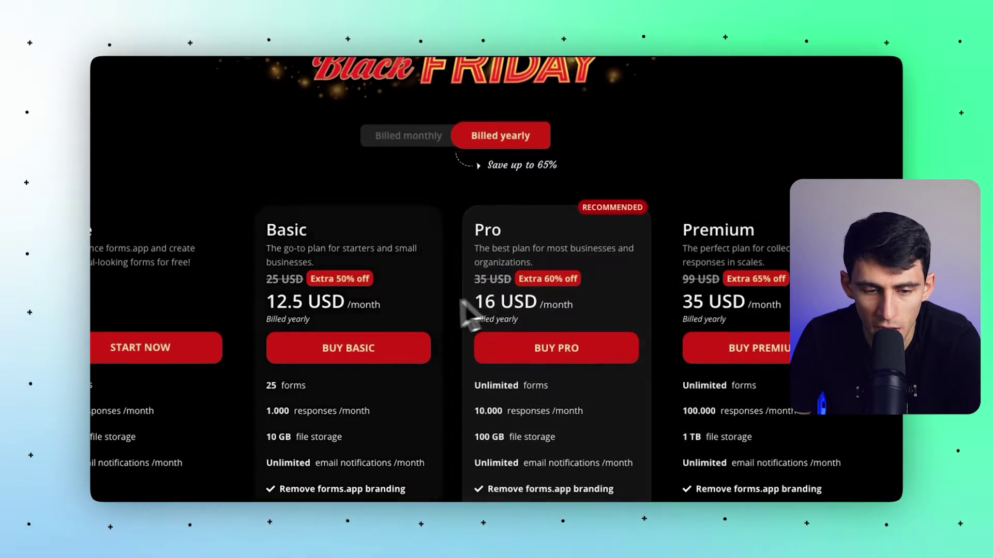
scroll(597, 244, down, 1)
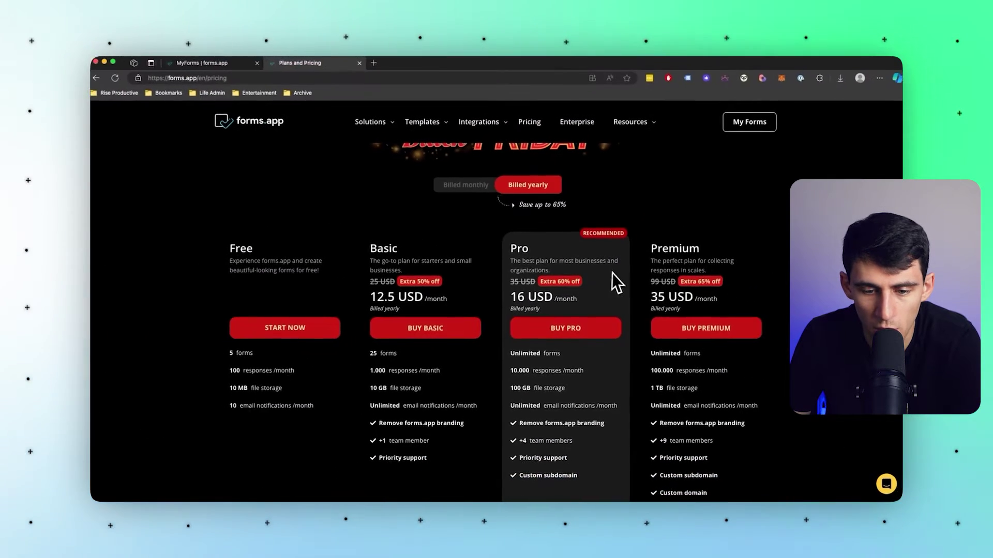
scroll(633, 278, down, 1)
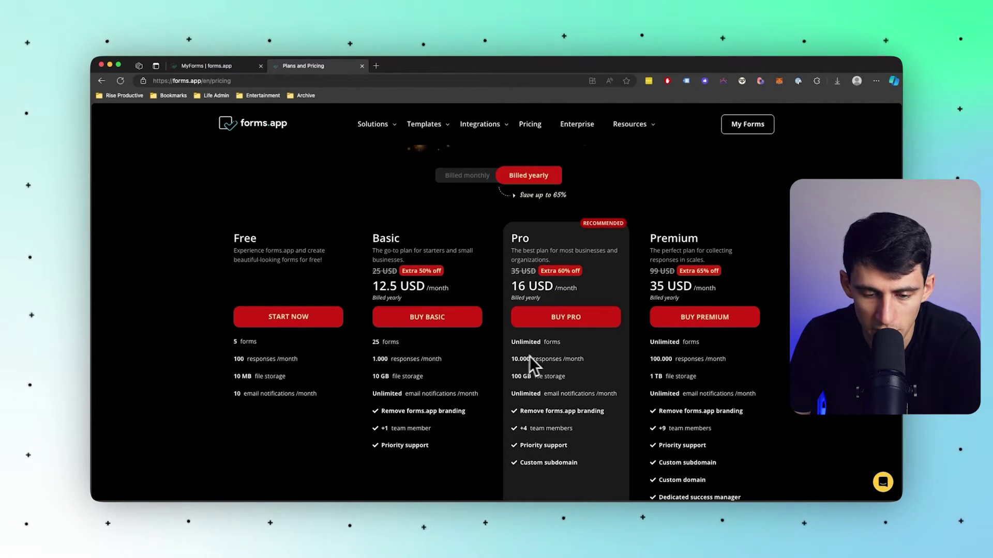
scroll(532, 359, down, 1)
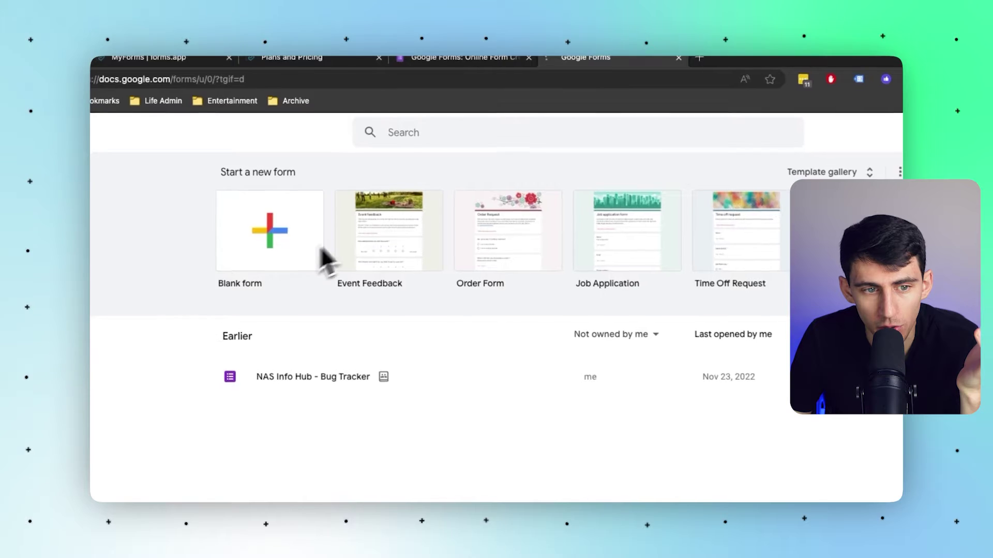
Create a blank Google Form titled 'Content Inquiry'.
click(321, 249)
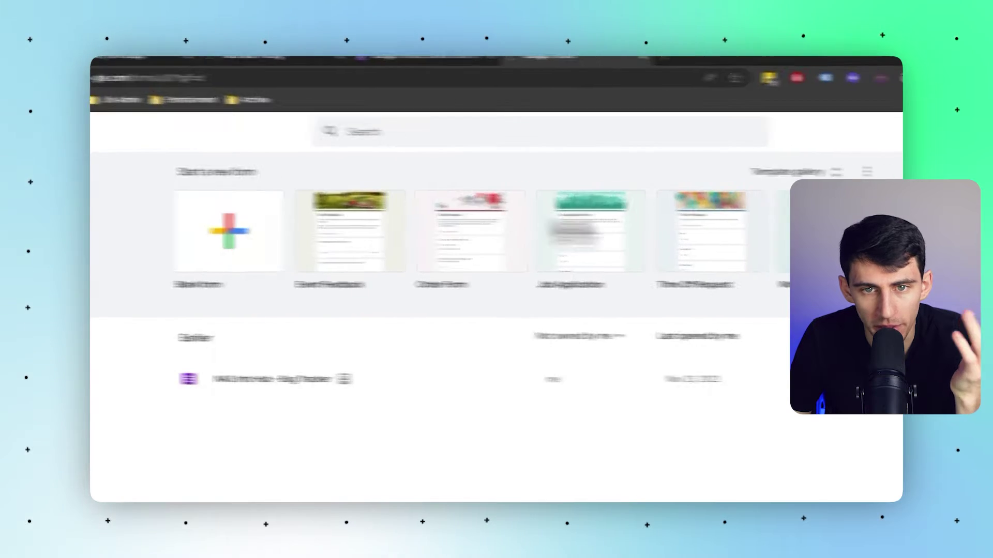
click(525, 231)
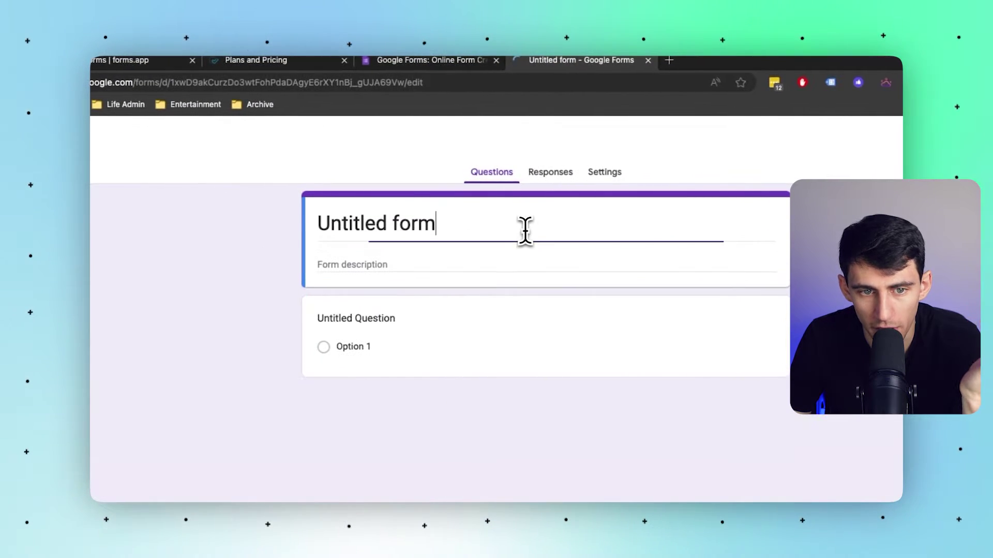
triple_click(458, 215)
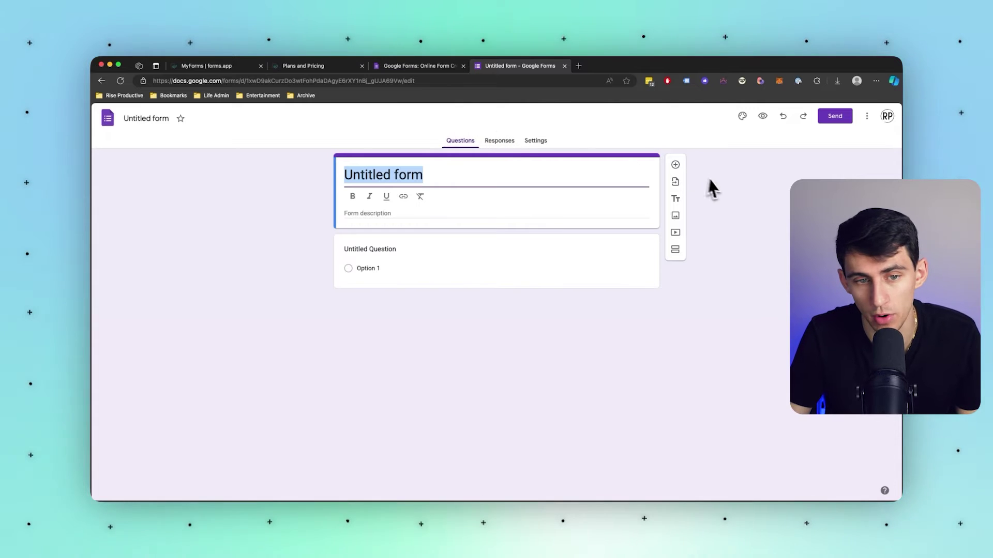
text(Content Inquiry)
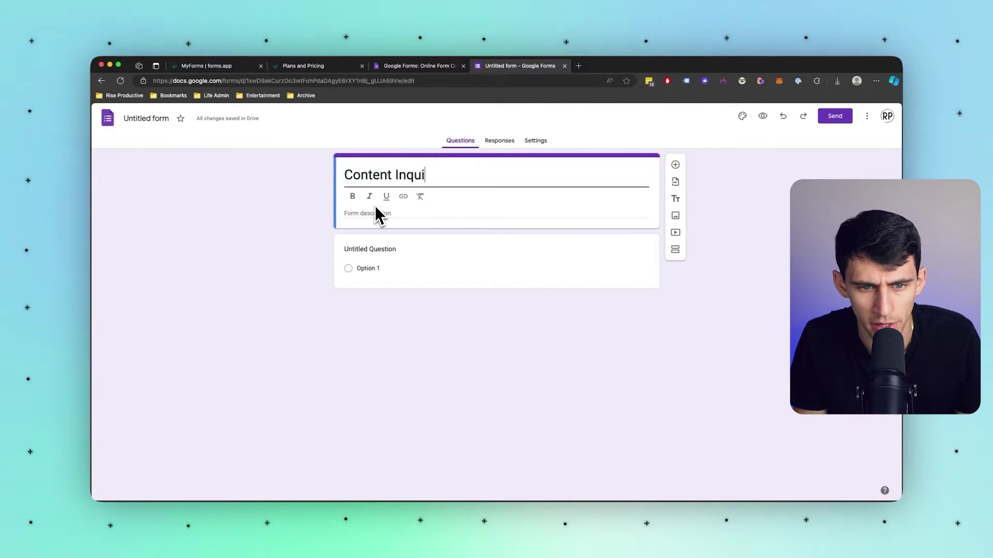
click(370, 249)
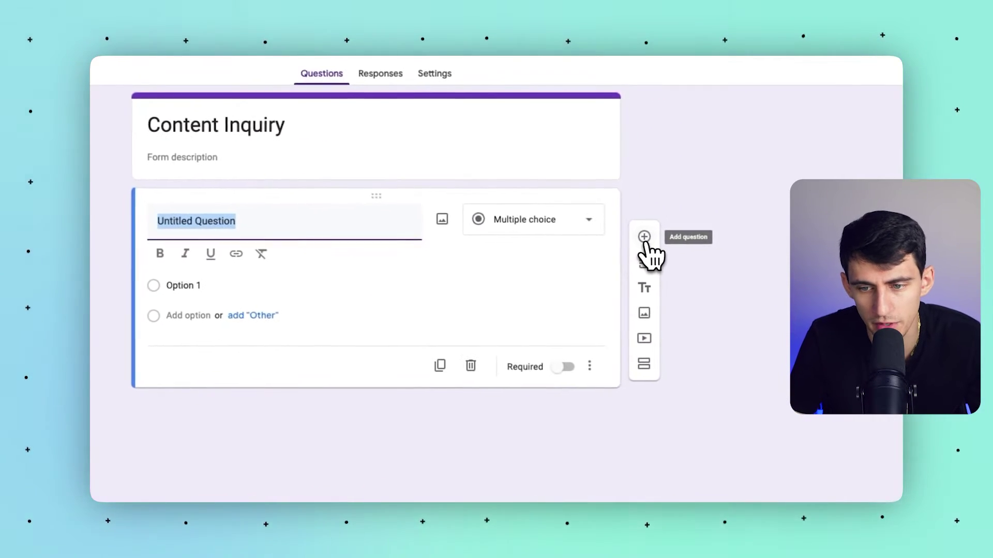
Add a second question, check the question types, and add a new section.
click(754, 254)
click(486, 261)
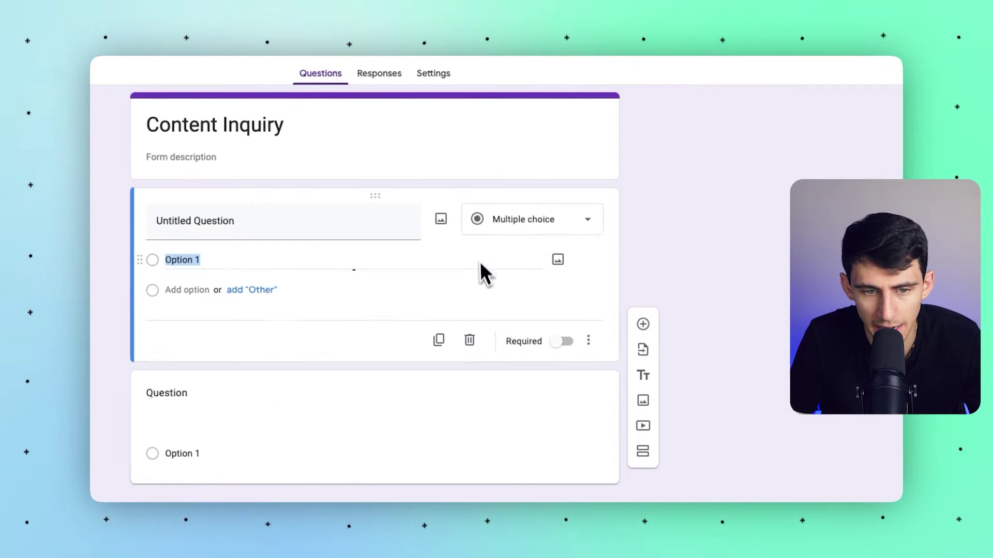
click(589, 219)
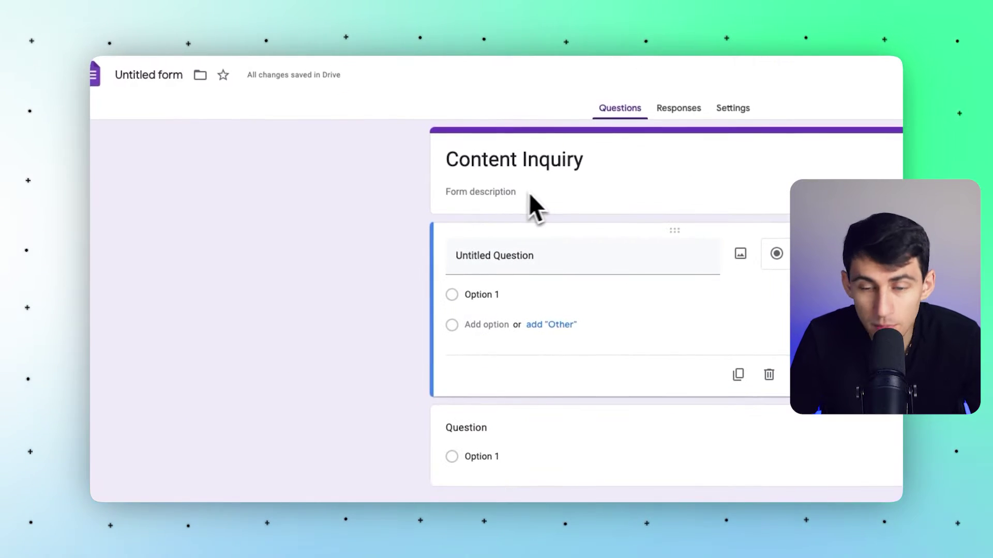
click(730, 350)
Add a third section and inspect section 2's routing and options menu.
click(730, 350)
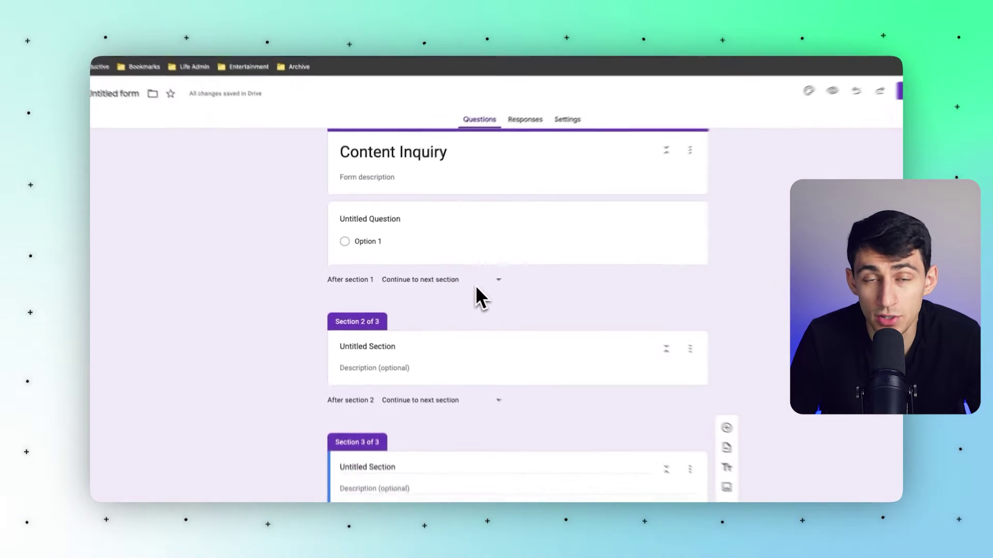
scroll(366, 319, down, 2)
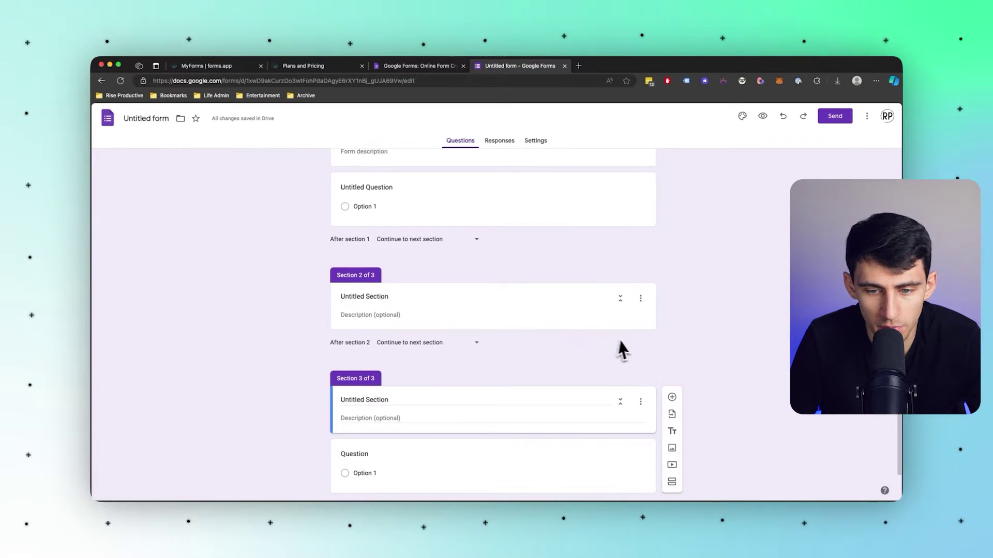
click(473, 323)
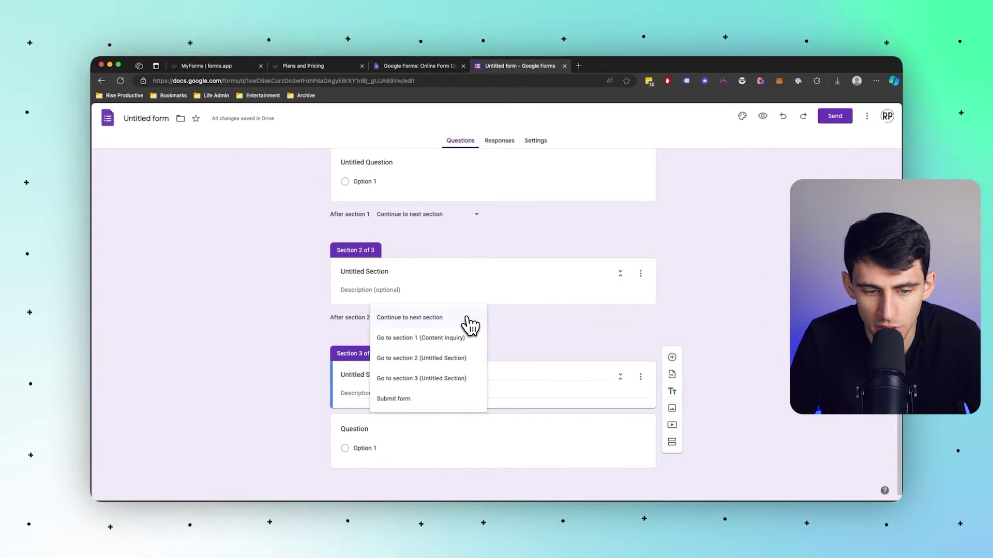
click(640, 273)
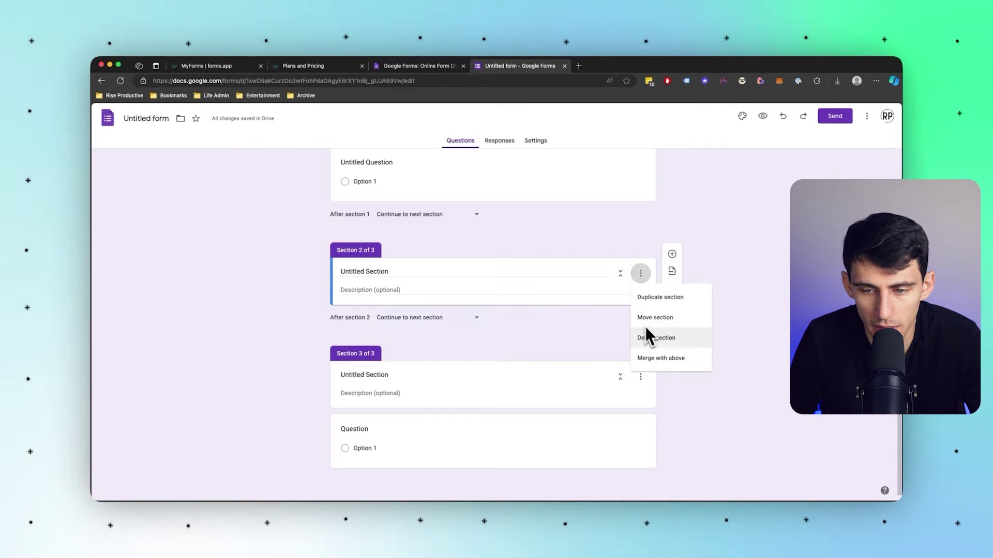
click(664, 273)
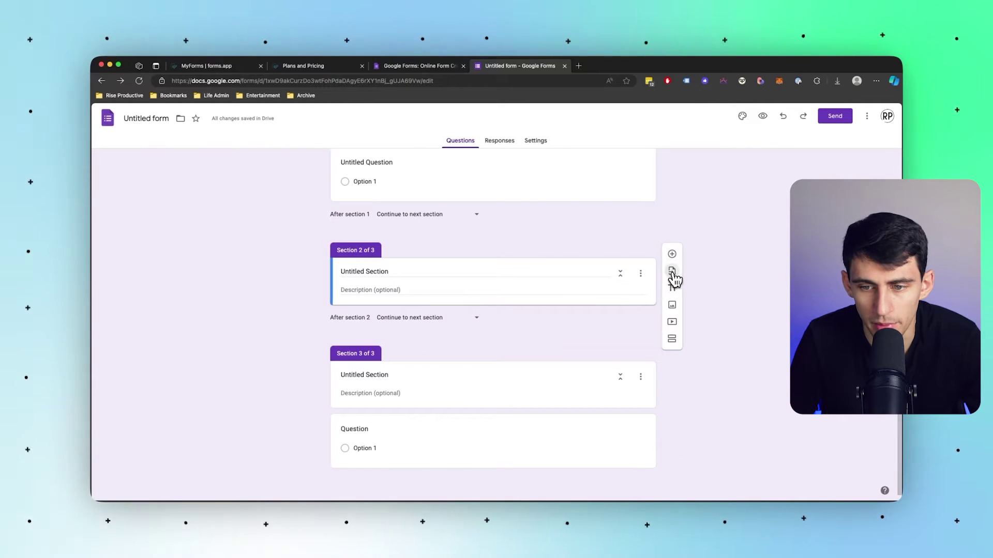
Open and close Import questions, then go to the empty forms.app My Forms list.
click(672, 272)
click(712, 174)
scroll(655, 198, up, 3)
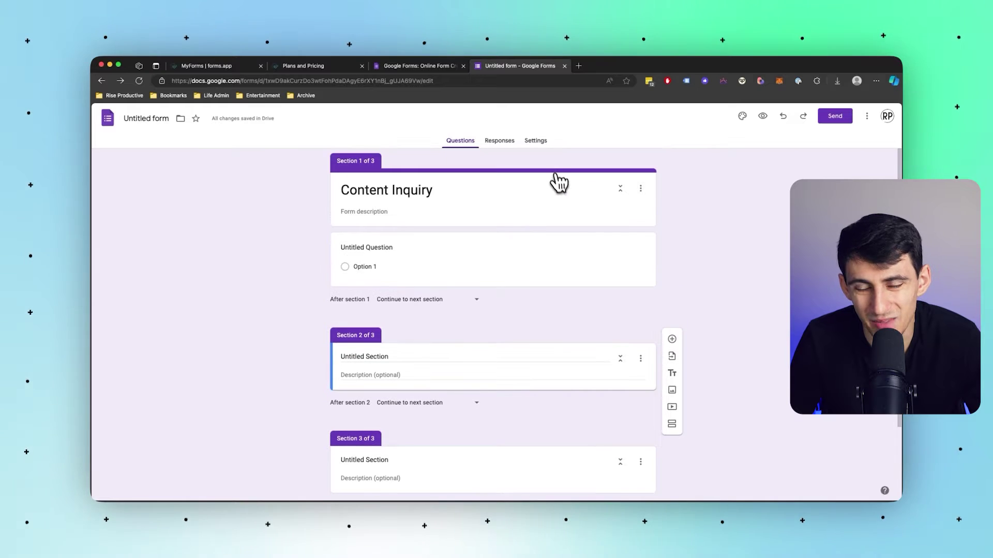
click(235, 69)
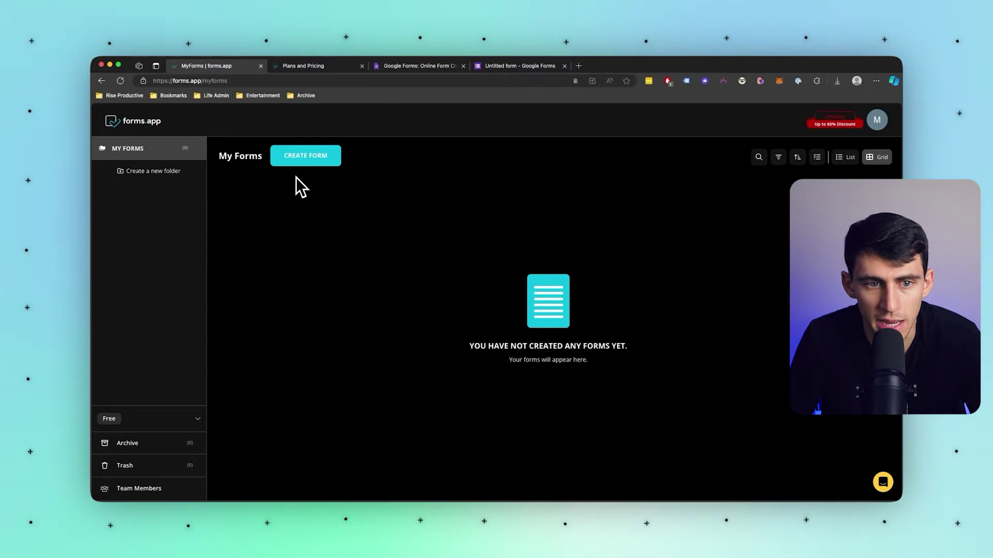
Start a new form with forms.app AI and write a prompt for a video content request intake form.
click(315, 158)
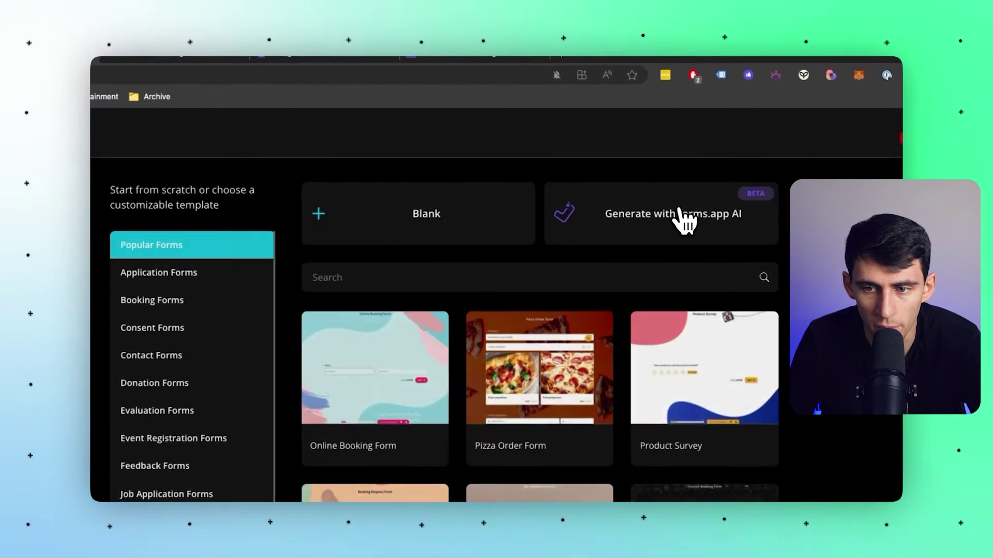
click(649, 178)
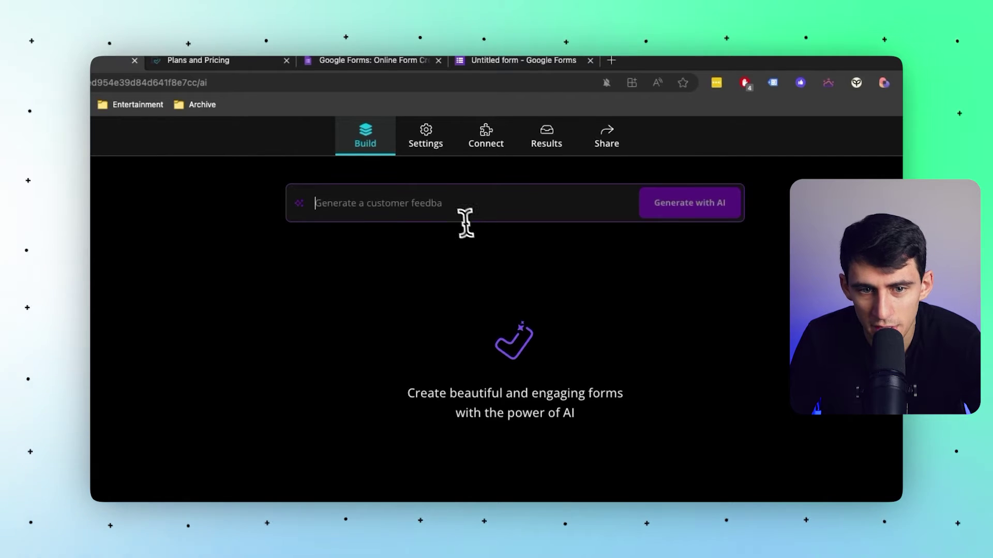
text(creat)
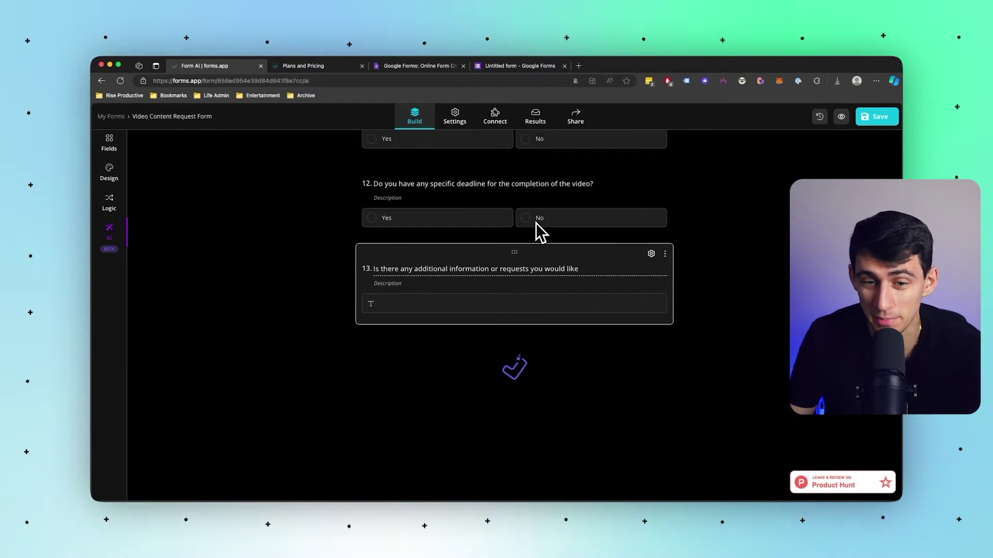
Scroll through the generated form's thirteen questions.
scroll(533, 222, up, 15)
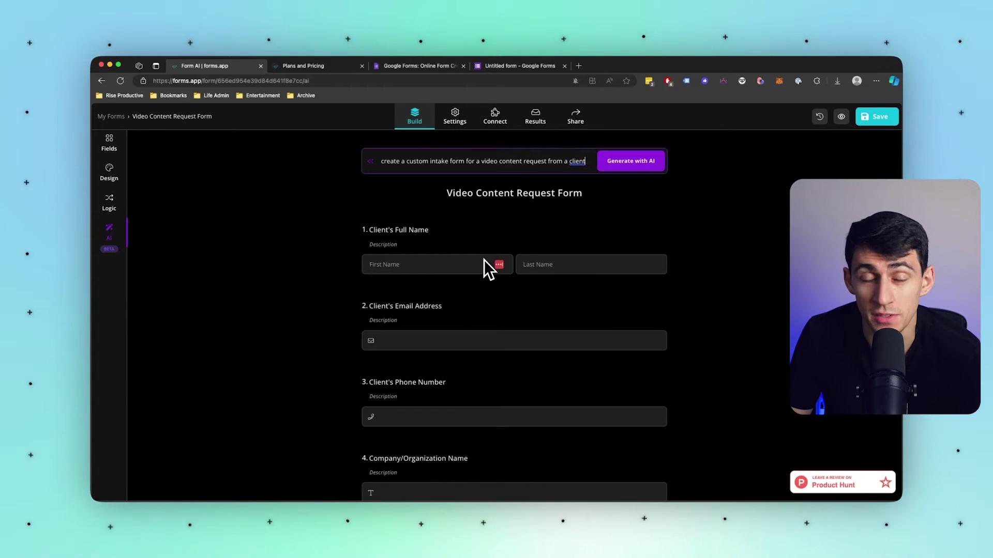
scroll(483, 263, down, 3)
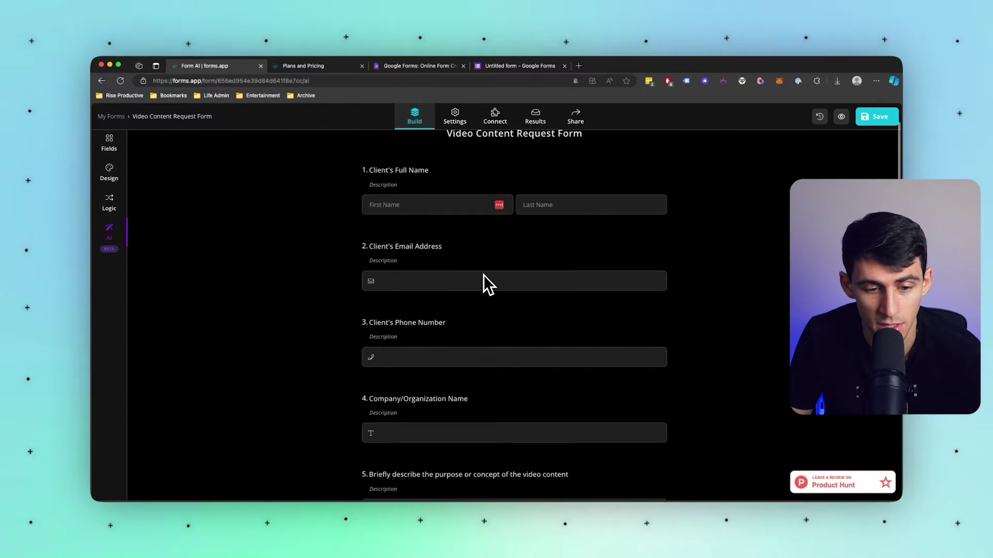
scroll(465, 269, up, 3)
scroll(428, 295, down, 8)
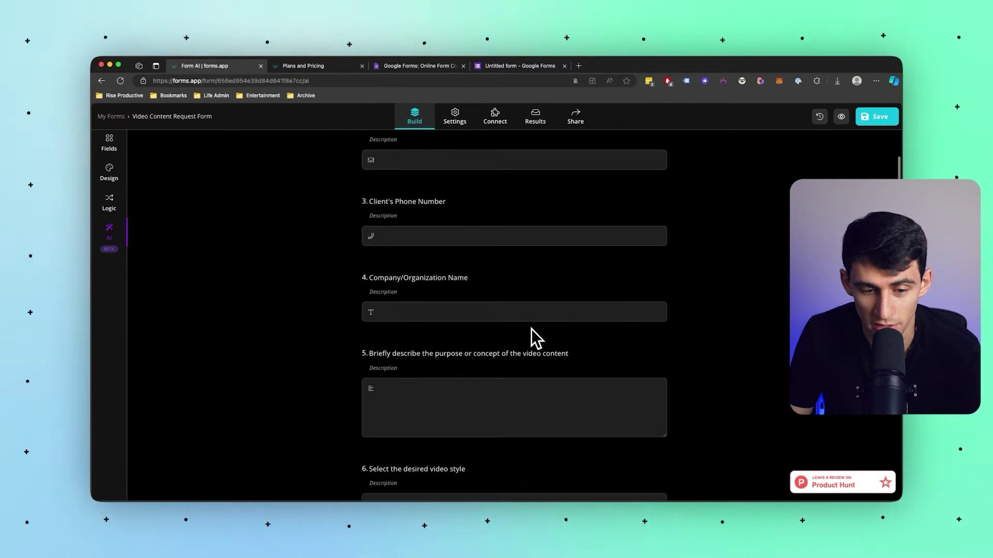
scroll(522, 362, down, 10)
scroll(517, 362, down, 5)
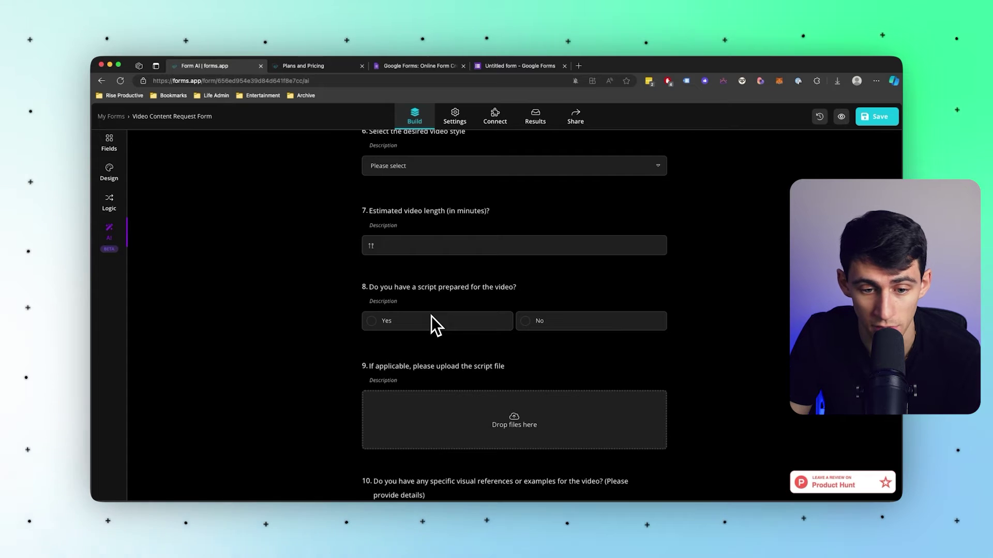
scroll(455, 300, down, 3)
Select question 9's script upload field, open its settings, then the Logic conditions page.
click(476, 285)
scroll(536, 284, up, 3)
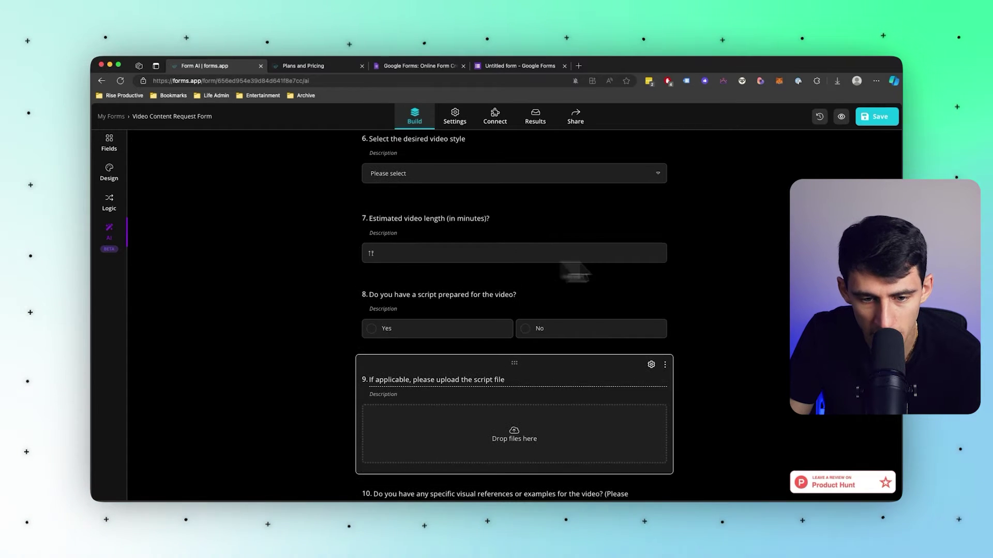
click(423, 302)
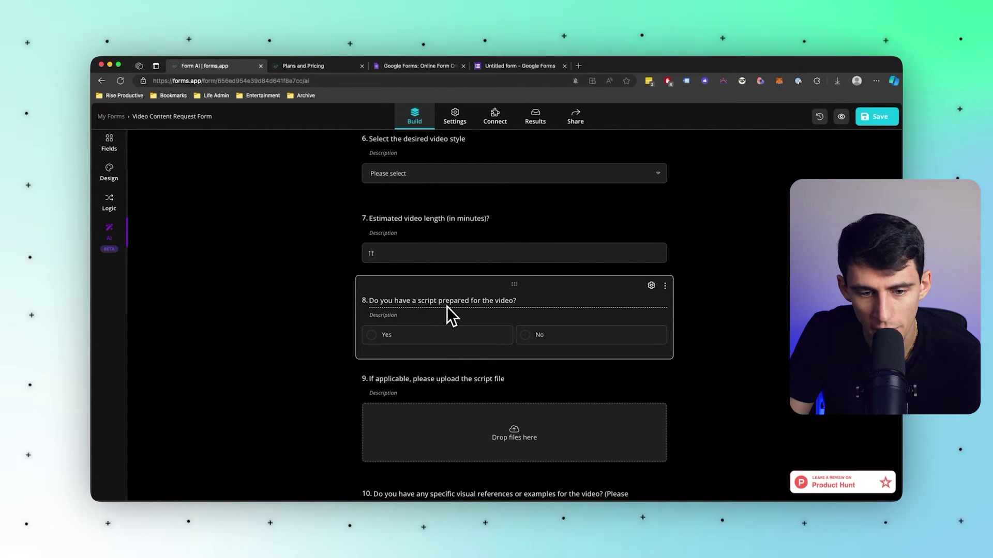
click(563, 378)
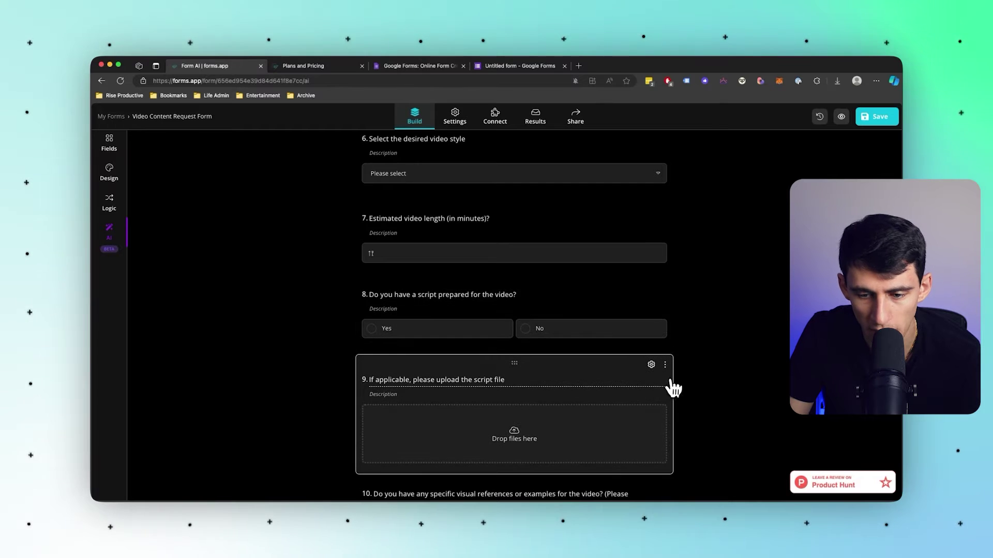
click(665, 365)
click(651, 365)
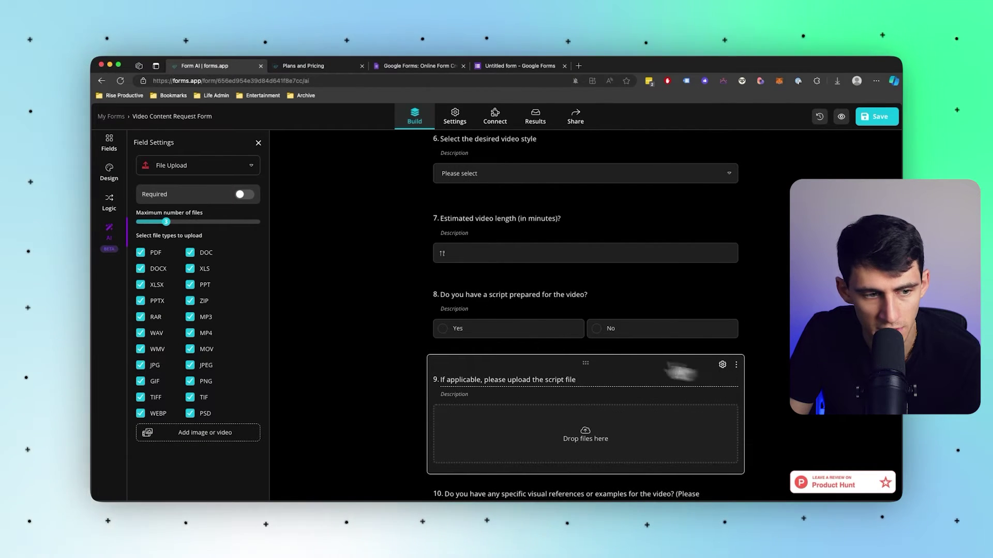
click(110, 203)
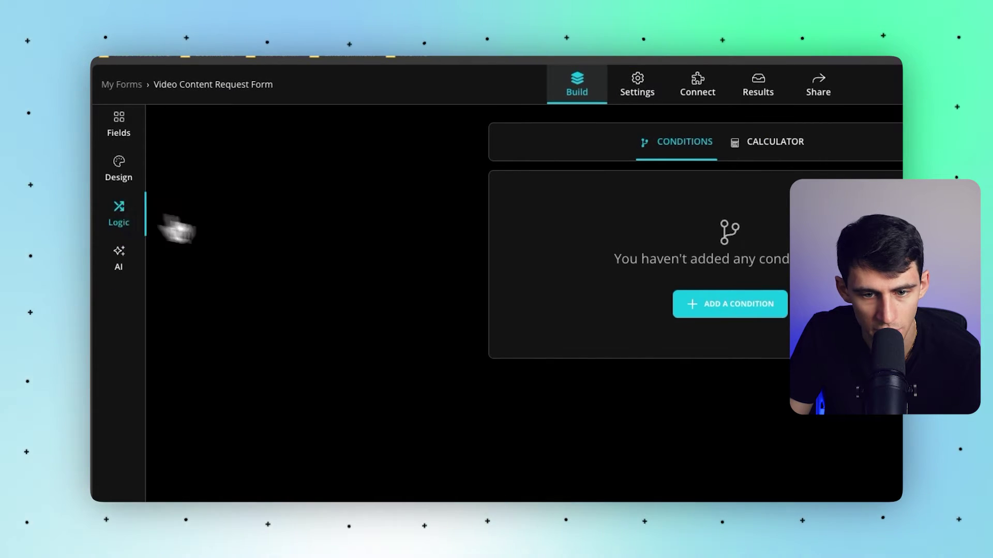
Add Condition 1: when Q8 script answer is Yes, show the Q9 script upload.
click(729, 305)
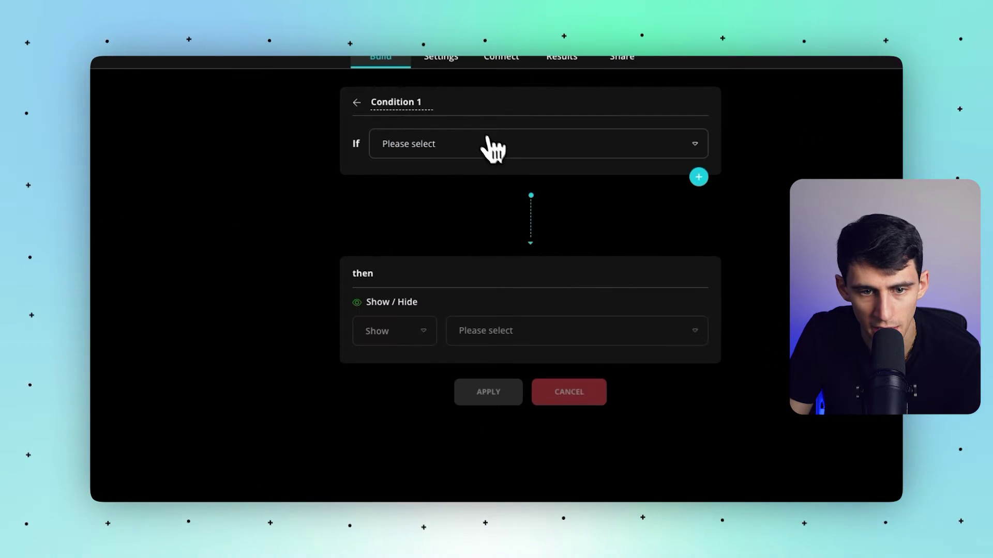
click(448, 149)
scroll(521, 263, down, 1)
click(523, 265)
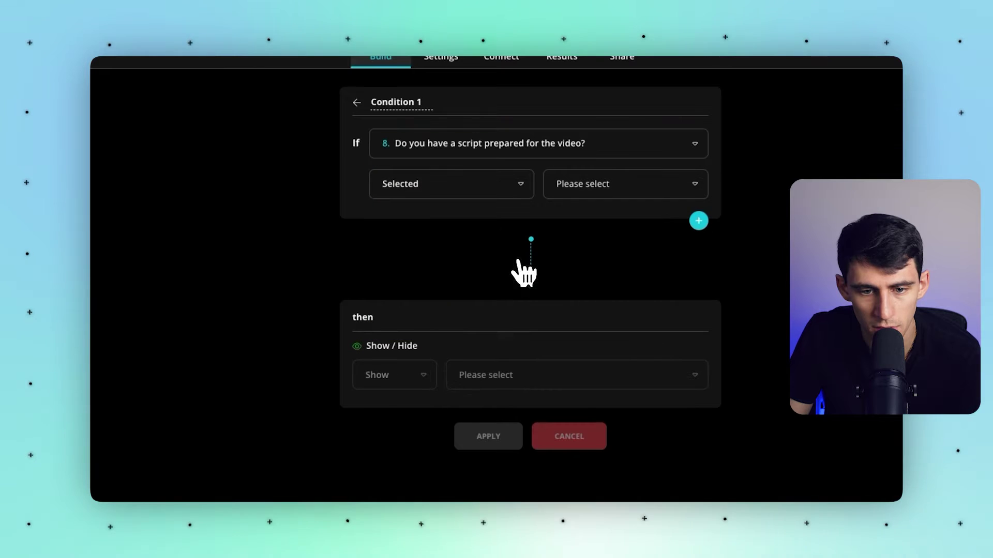
click(568, 189)
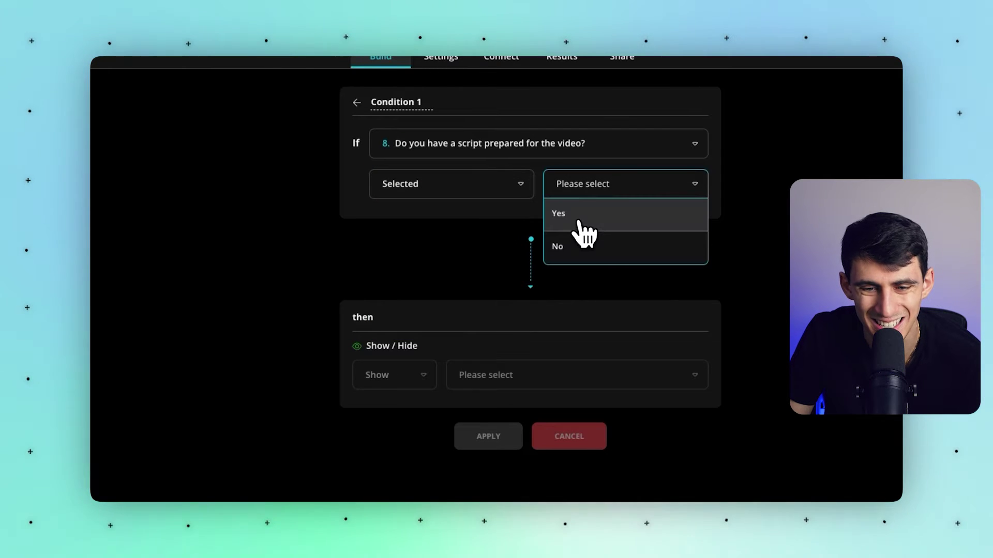
click(578, 222)
click(484, 375)
scroll(499, 403, down, 3)
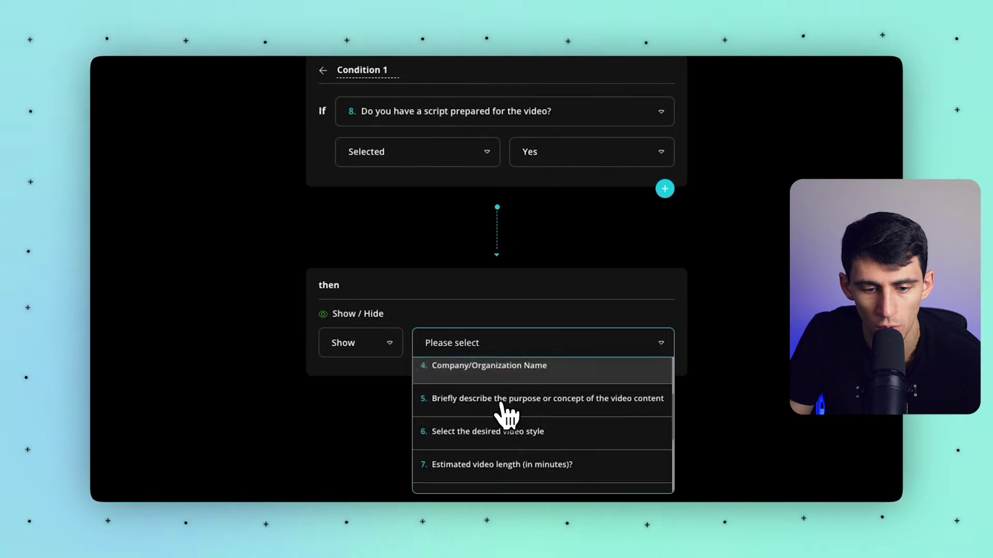
scroll(509, 409, down, 3)
click(517, 455)
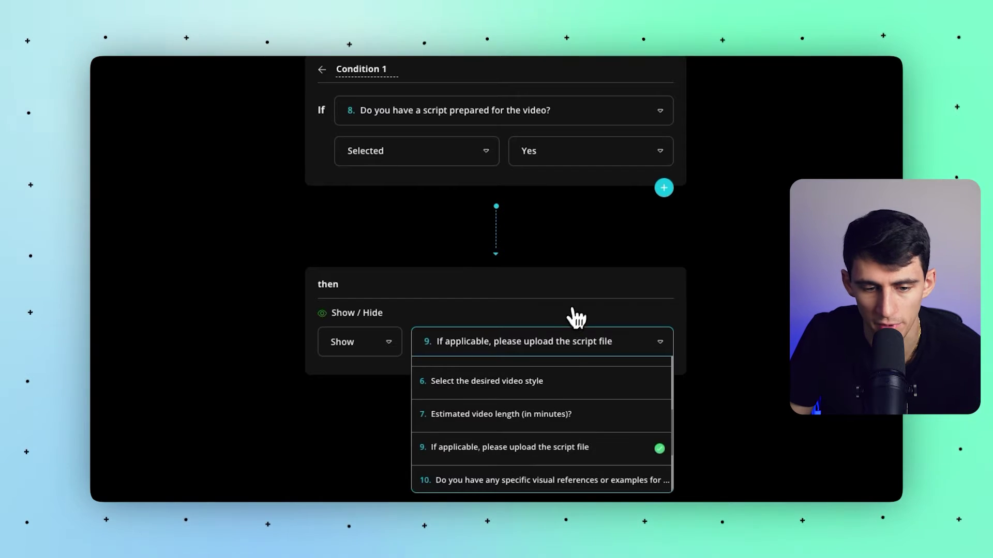
click(453, 406)
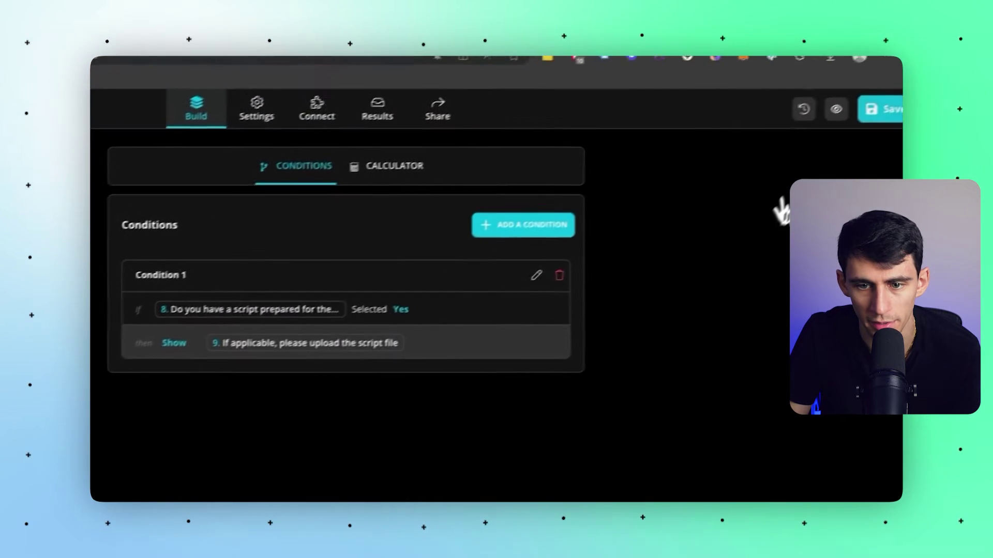
Start Condition 2, triggered when the Q8 script answer is No.
click(522, 225)
click(412, 192)
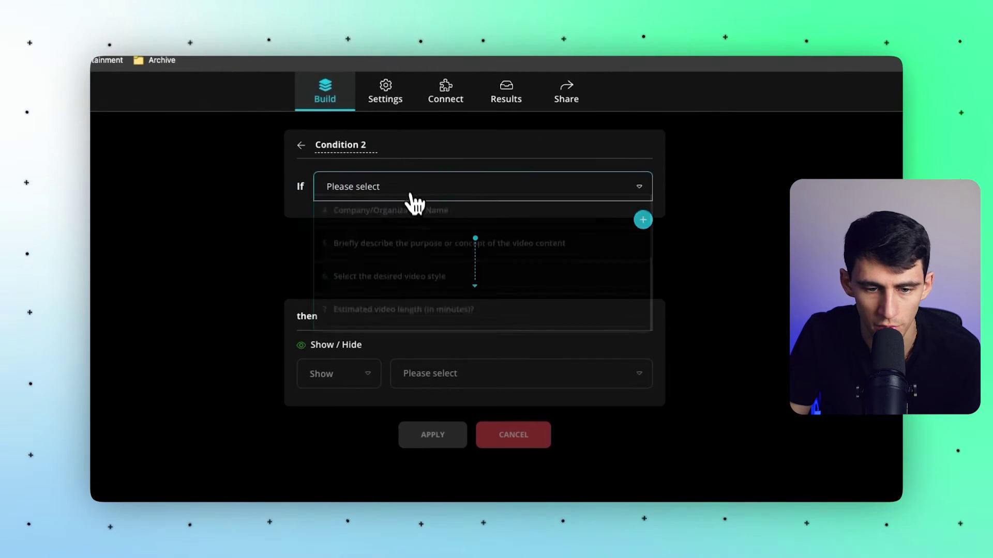
scroll(514, 285, down, 3)
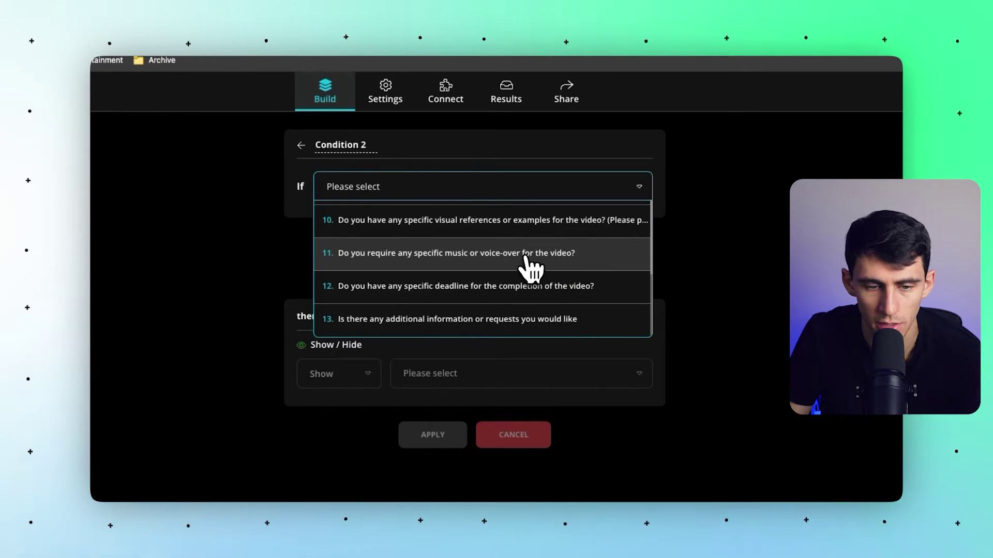
scroll(524, 262, up, 3)
click(523, 262)
click(525, 155)
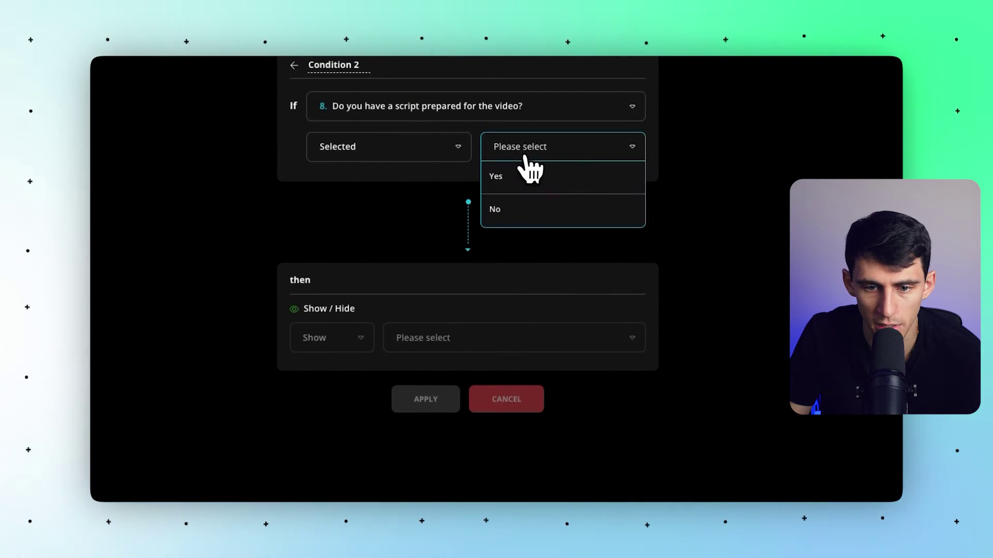
click(498, 209)
Make Condition 2 hide the Q9 script upload question, and save the form.
click(425, 338)
click(347, 339)
click(357, 400)
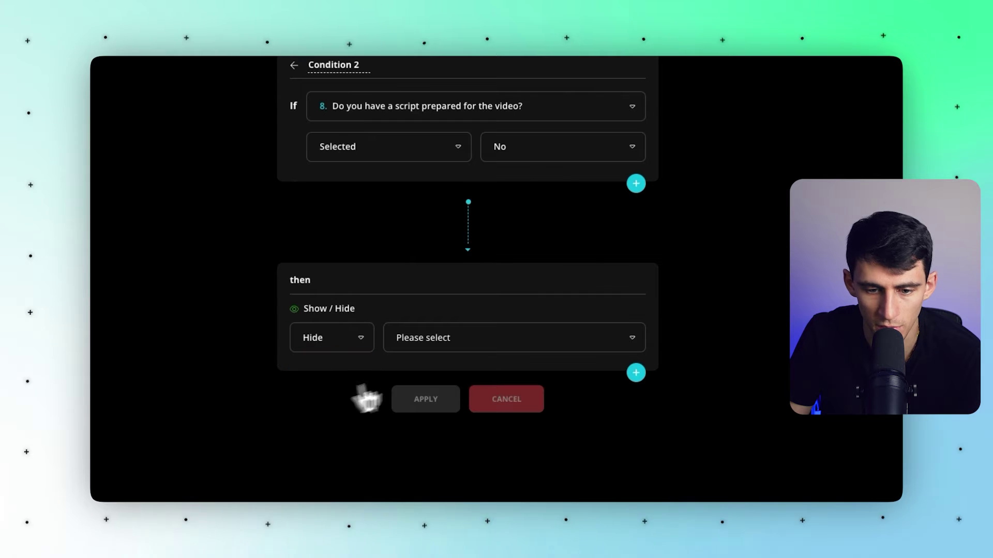
click(483, 341)
scroll(491, 414, down, 3)
click(496, 432)
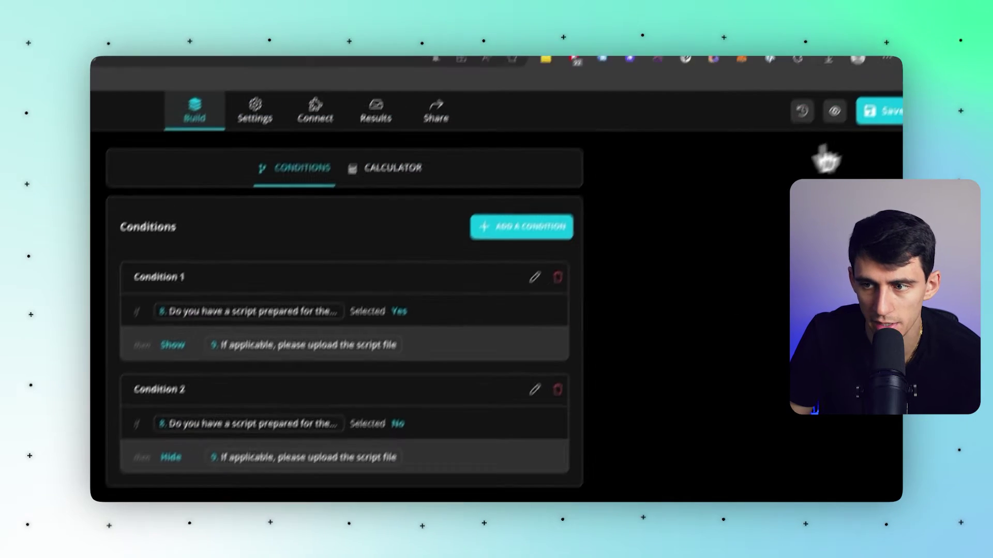
click(874, 116)
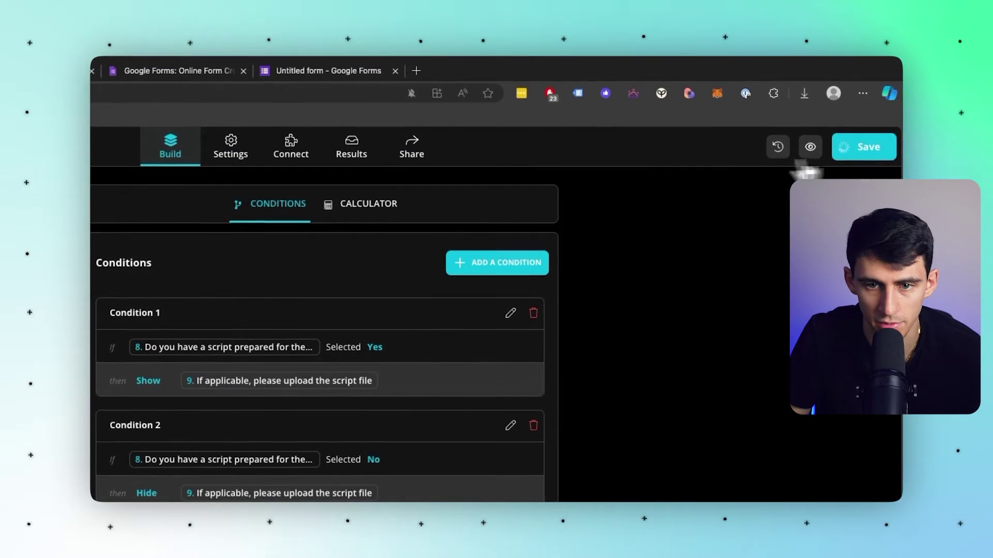
click(412, 147)
On the live form, answer Yes to Q8 and confirm the script upload field appears.
click(689, 218)
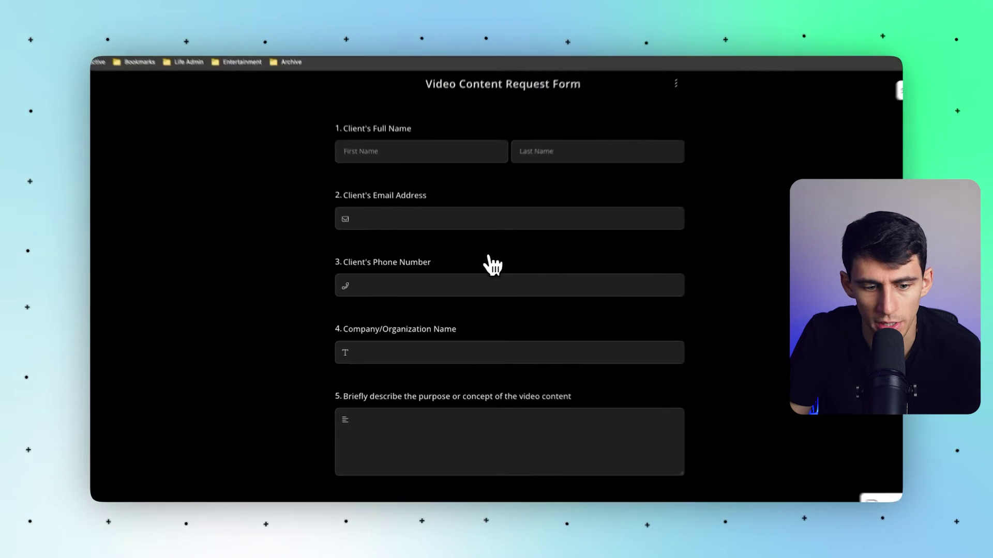
scroll(480, 269, down, 5)
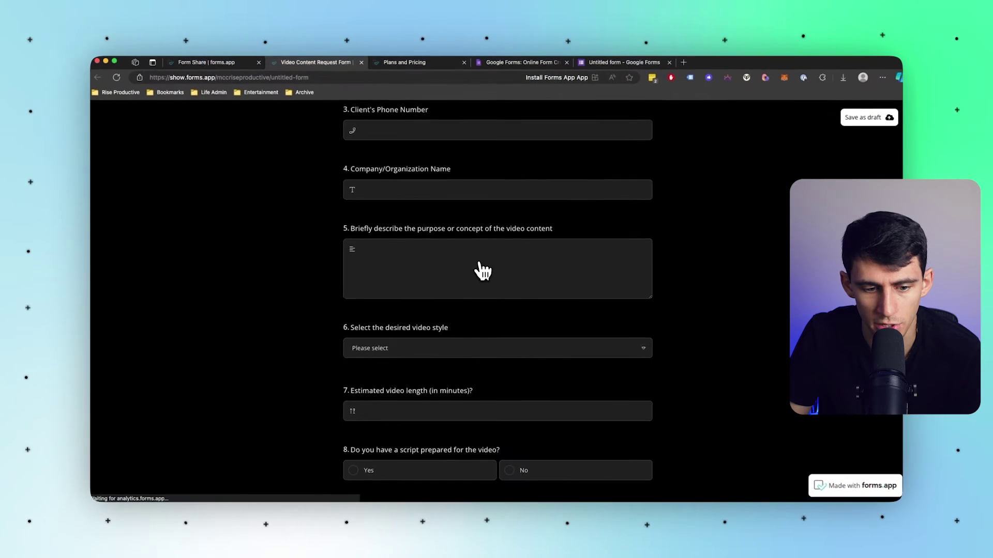
click(588, 374)
scroll(445, 361, down, 1)
click(448, 346)
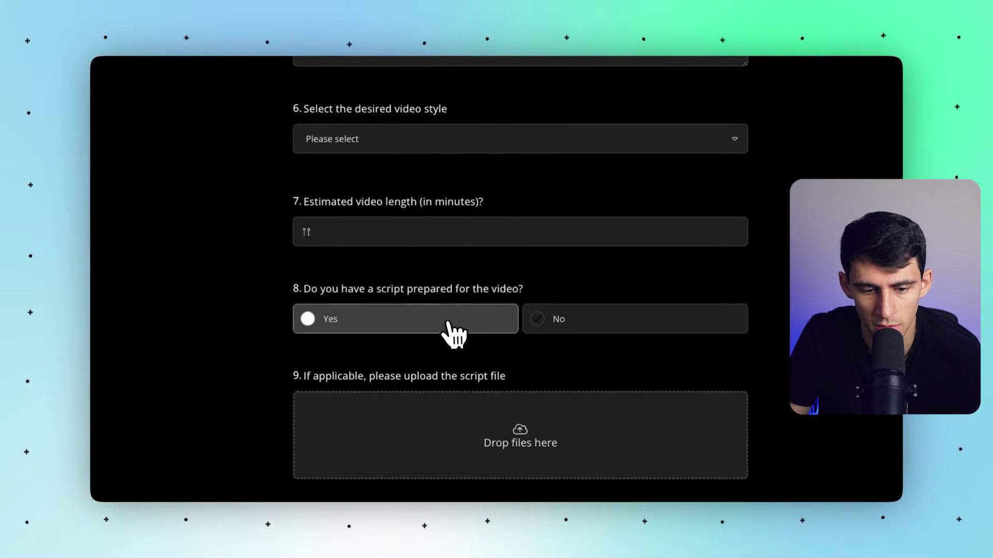
scroll(568, 362, up, 2)
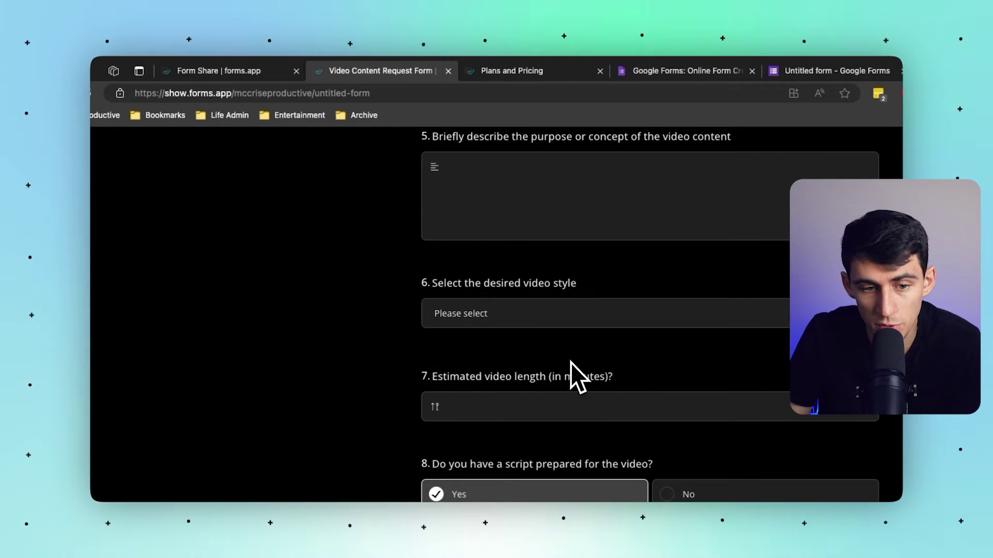
click(512, 121)
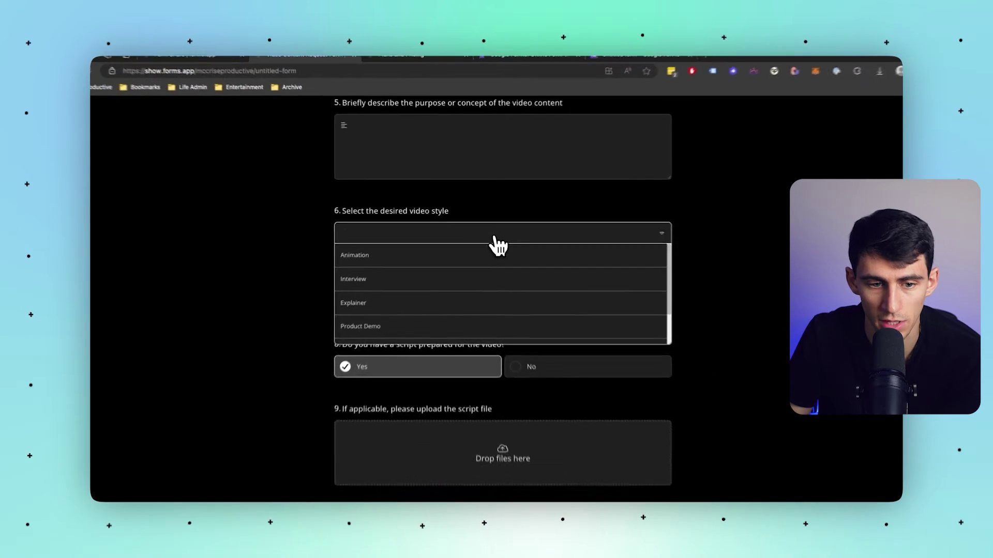
click(661, 232)
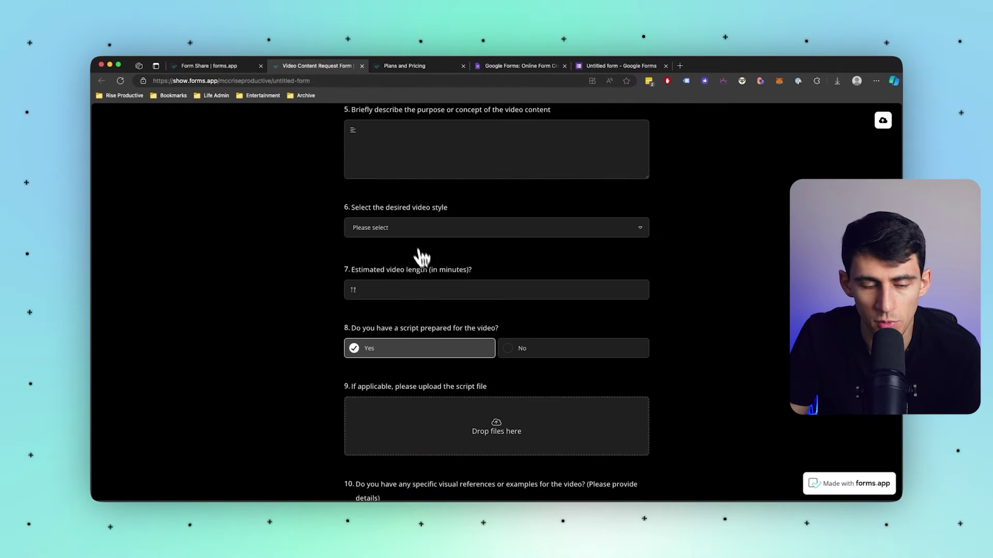
scroll(360, 228, down, 4)
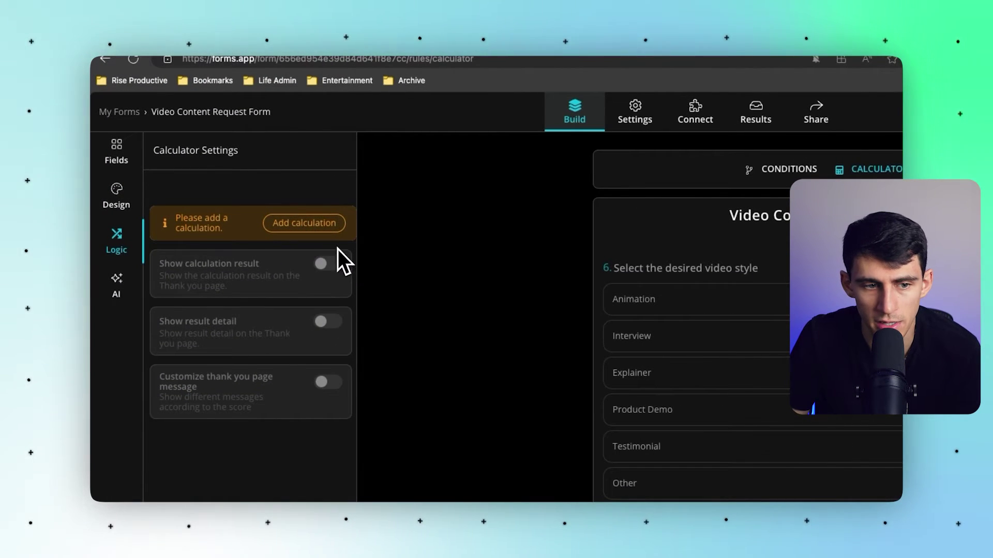
Turn on calculation result, result details and score-based thank-you messages.
click(326, 264)
click(327, 322)
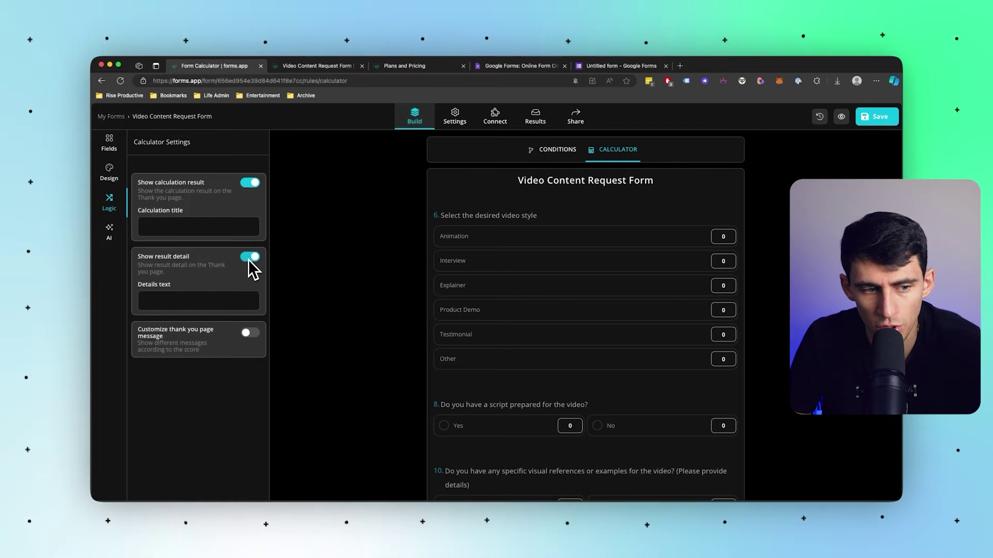
scroll(675, 295, up, 1)
click(250, 332)
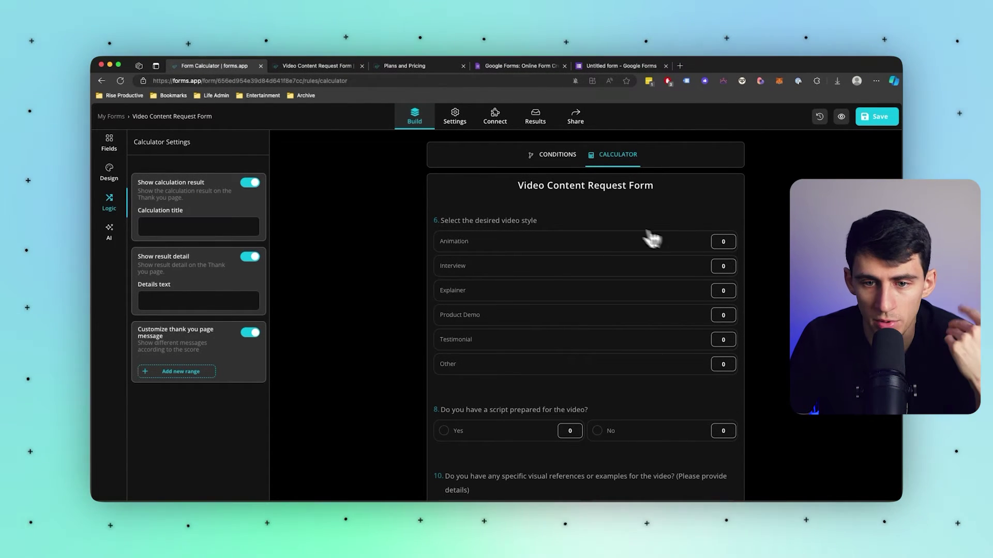
Enter the 'Animated Excitement' result title and details, set Animation to 1, and save.
click(109, 142)
scroll(551, 383, down, 15)
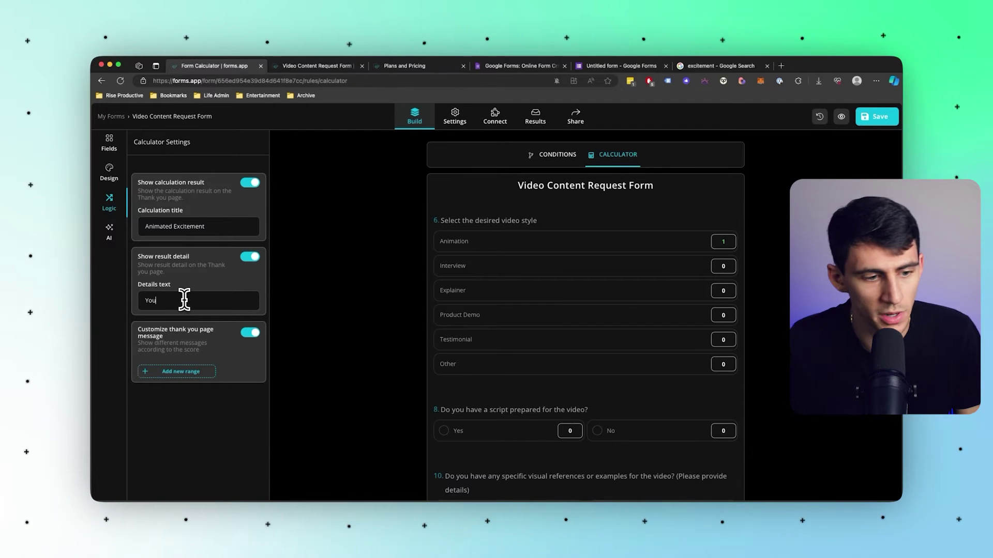
text(have de)
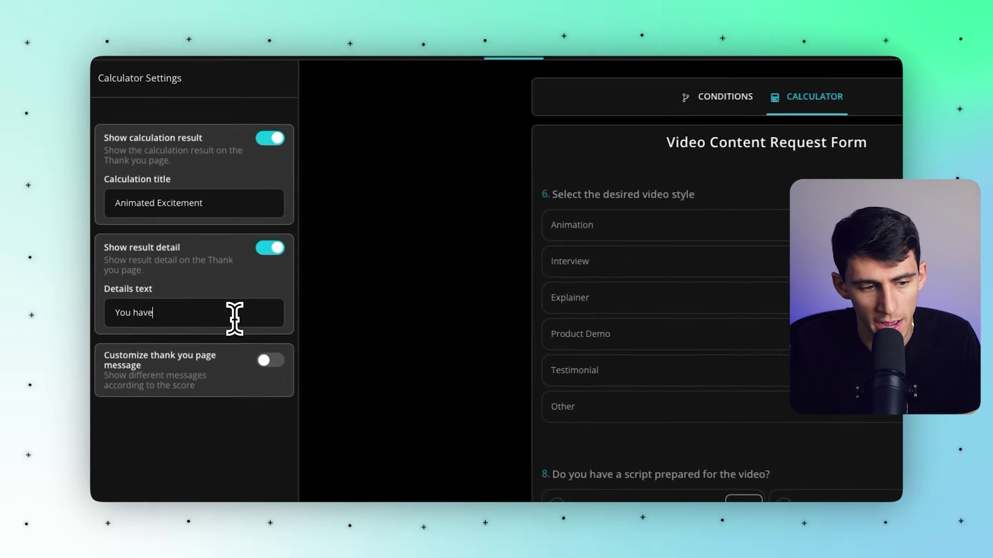
text(cide)
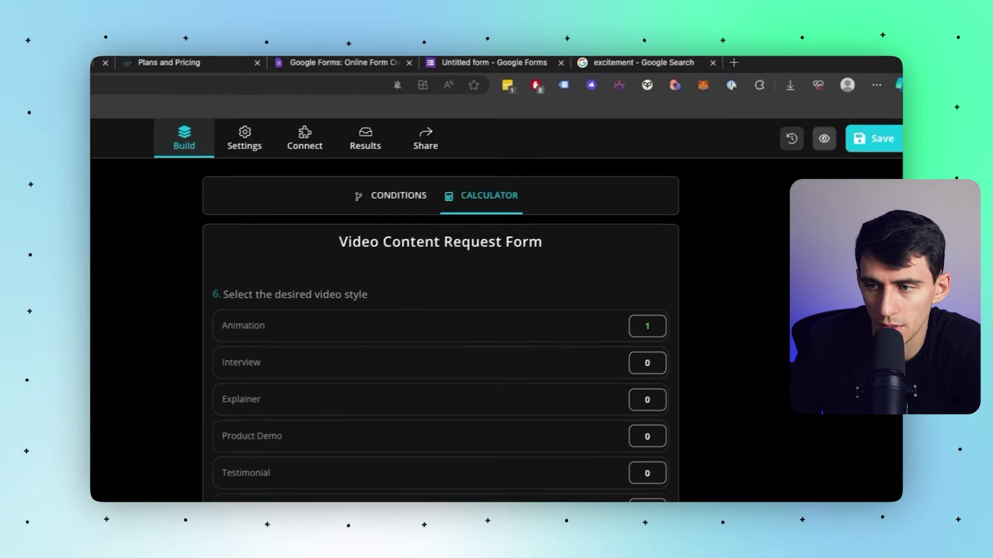
click(877, 159)
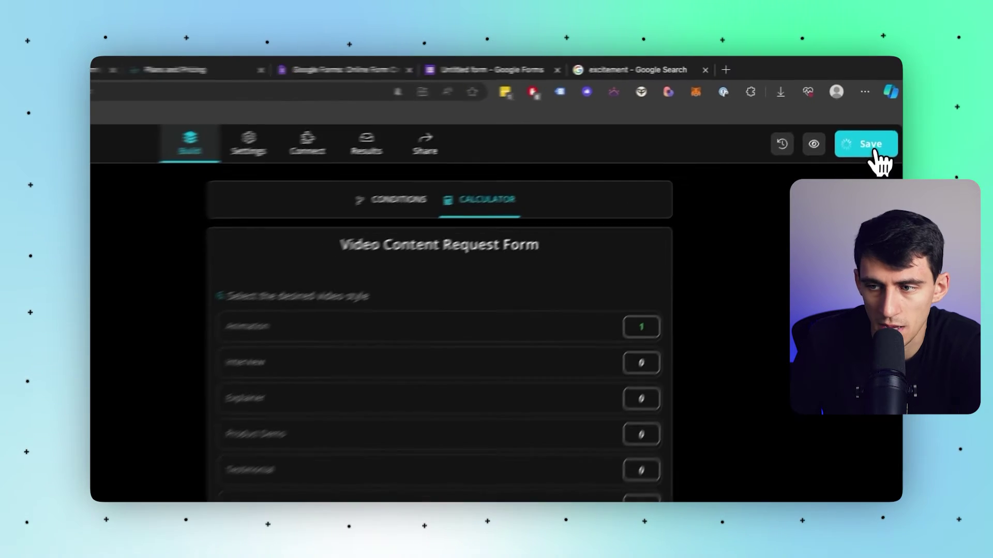
click(504, 125)
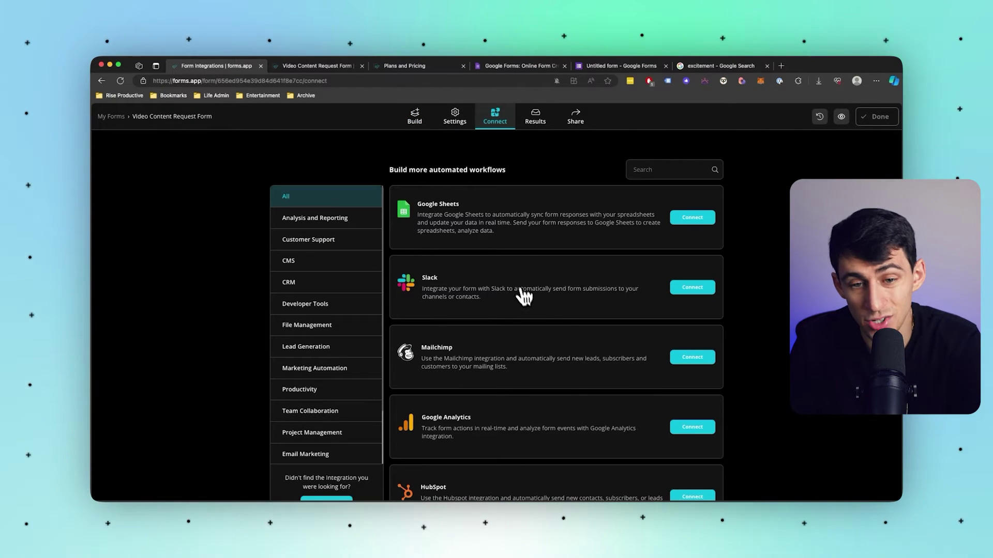
Connect Slack, authorise the workspace, and post submissions to the #general channel.
scroll(525, 262, down, 5)
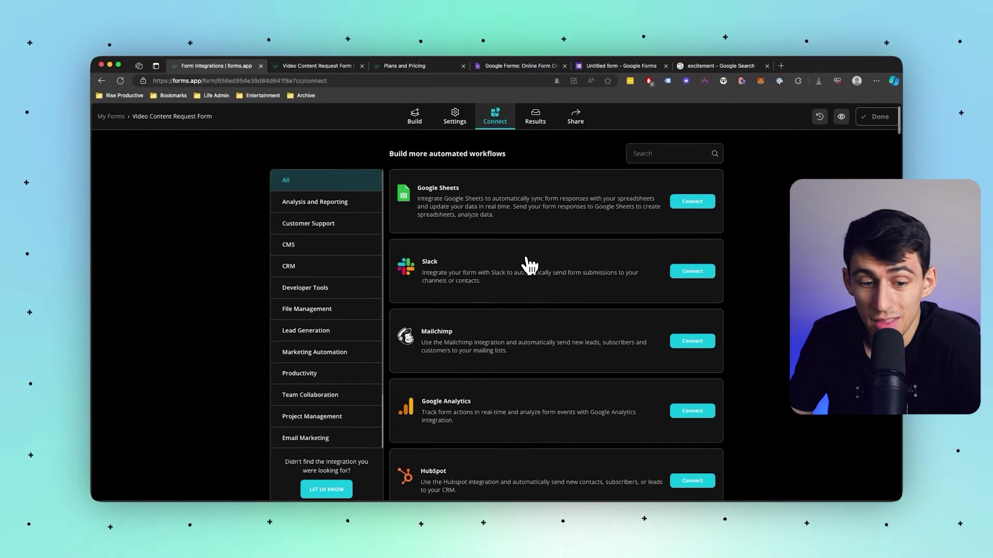
scroll(525, 271, up, 5)
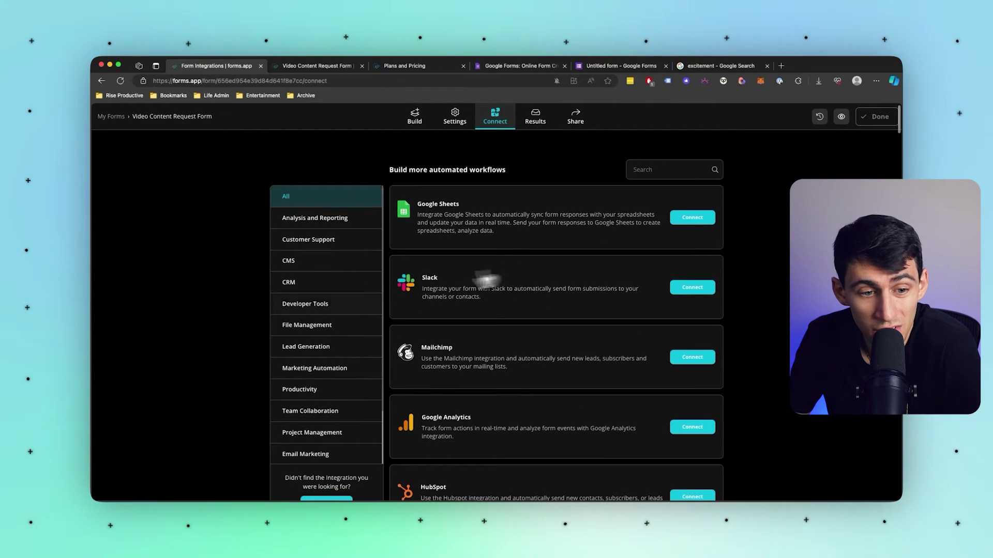
click(696, 288)
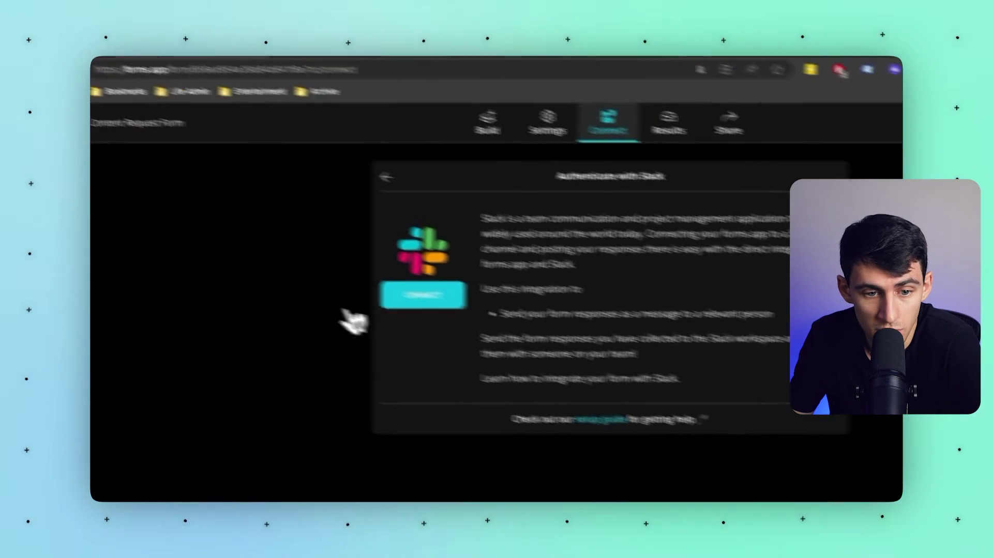
click(217, 240)
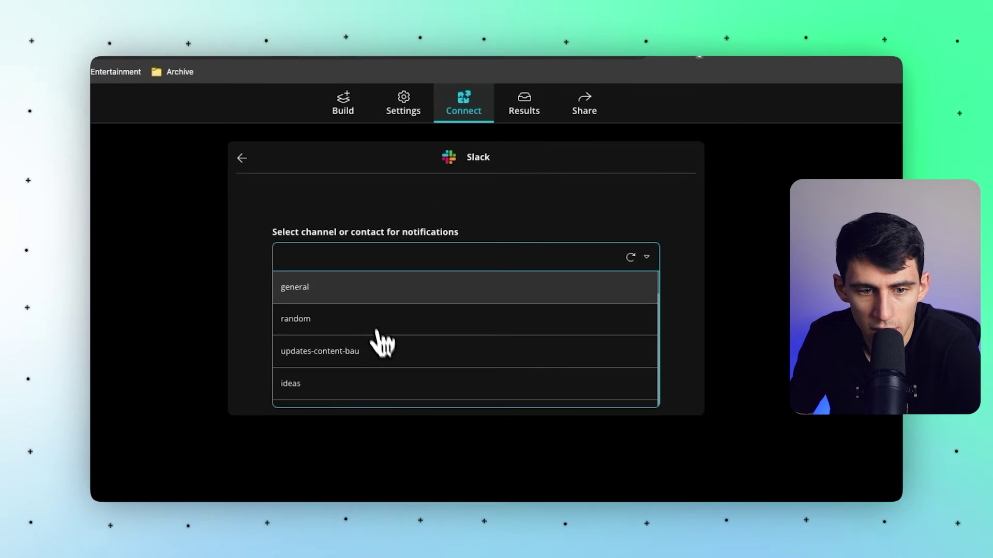
click(364, 260)
click(360, 292)
click(458, 331)
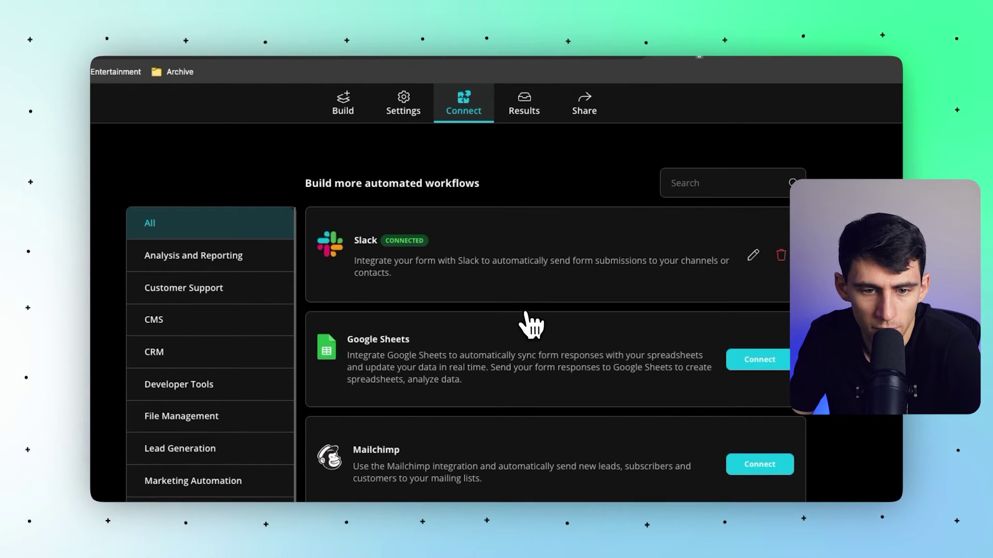
Review the form's Share options and the Customize domain subdomain setting.
click(585, 109)
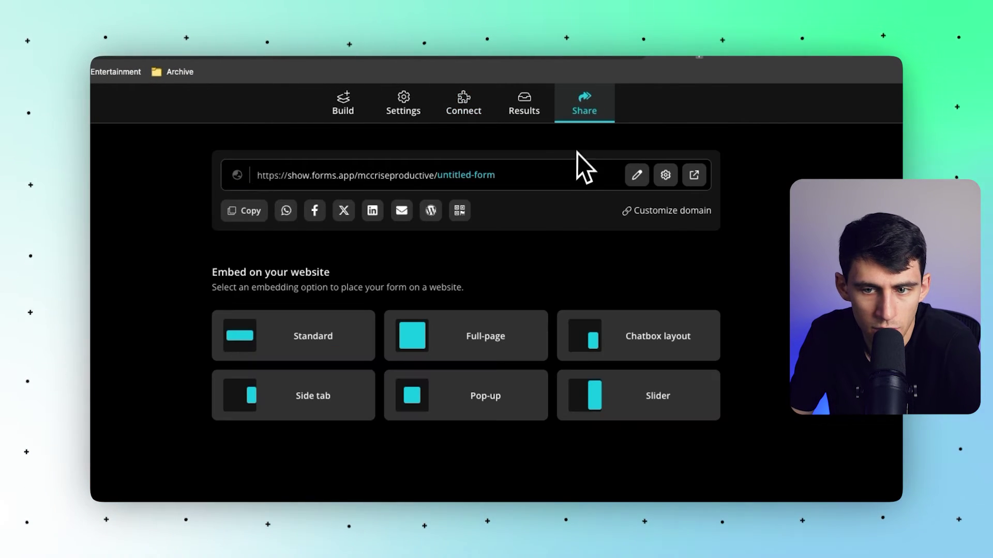
click(667, 212)
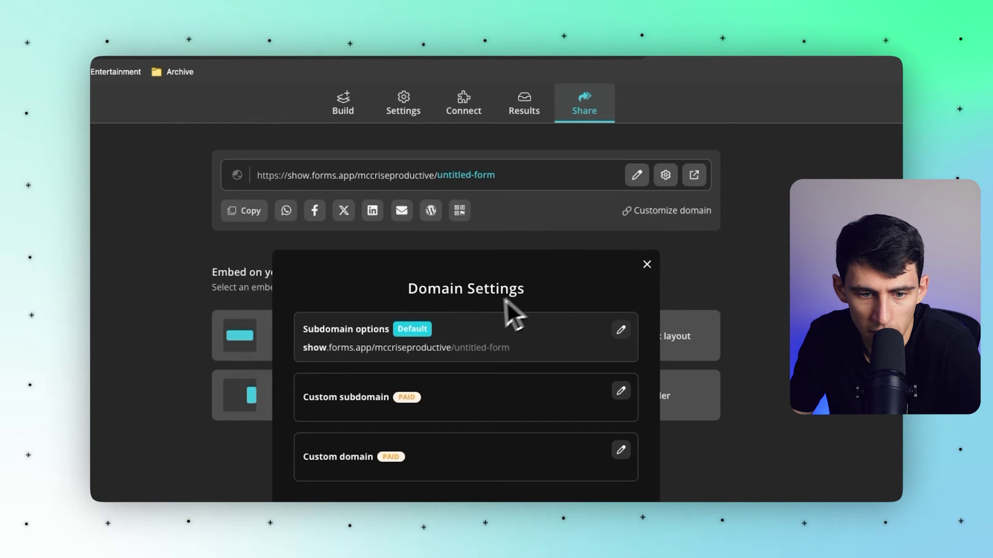
click(621, 331)
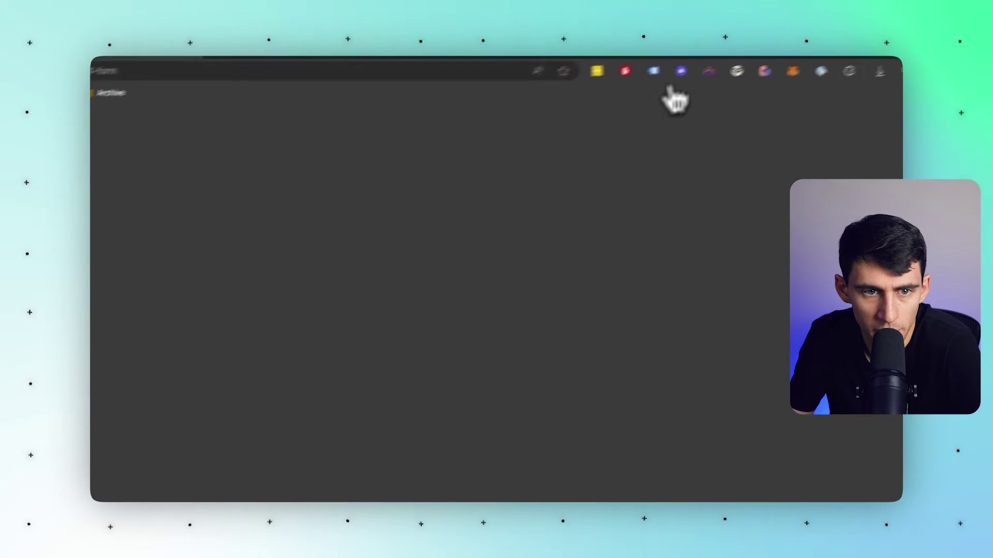
Enter the test client's first and last name, email and company, then start the video description.
click(352, 164)
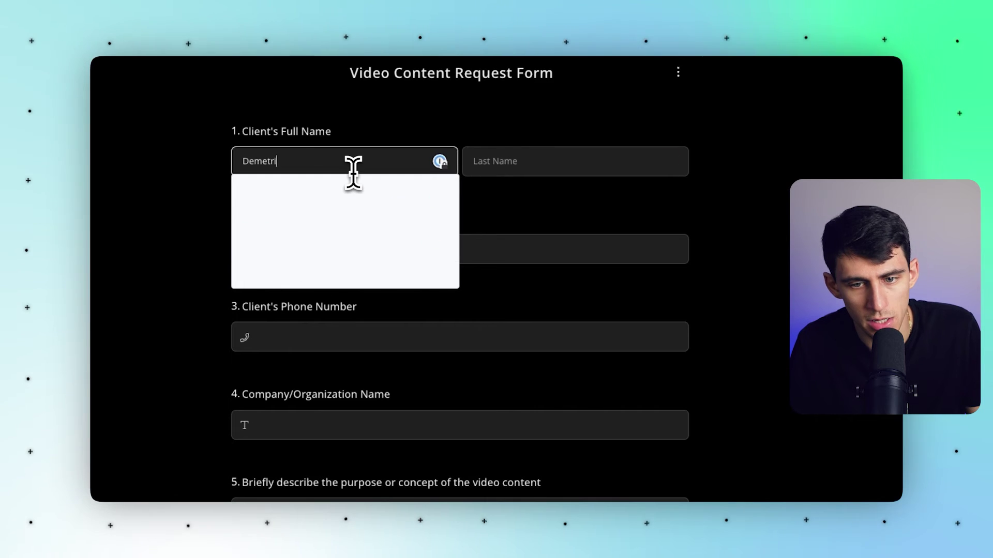
key(Tab)
key(Tab)
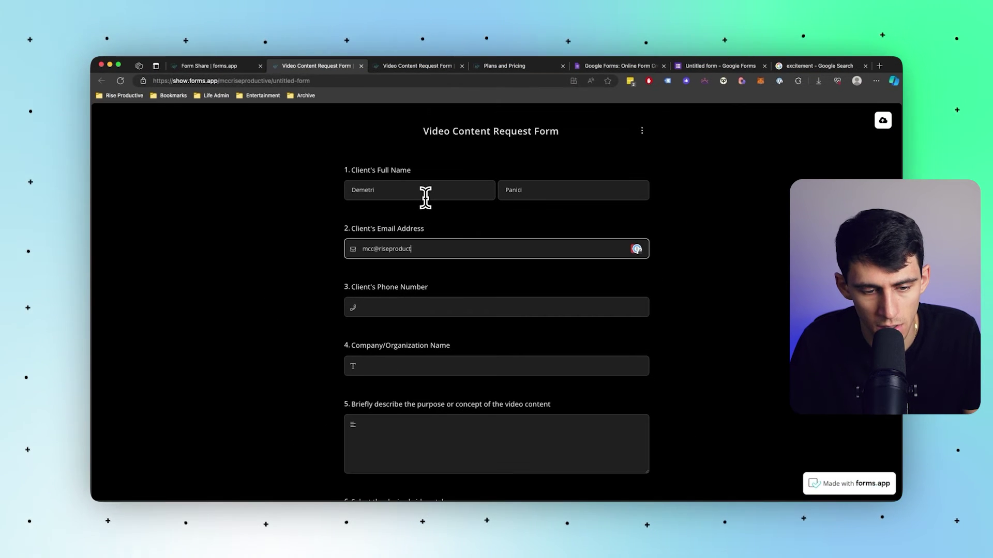
key(Tab)
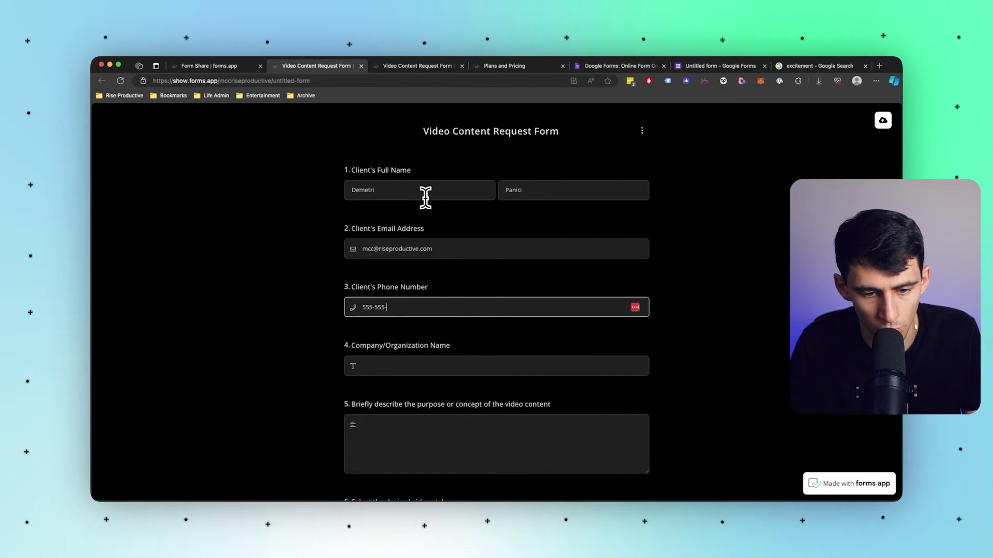
scroll(425, 207, down, 3)
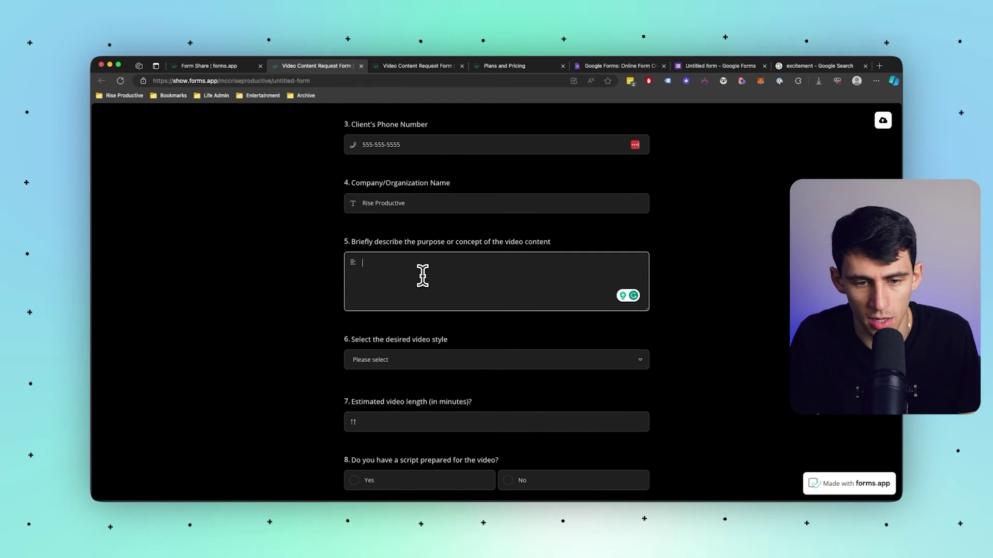
text(The purpose of this video is to check out forms.app)
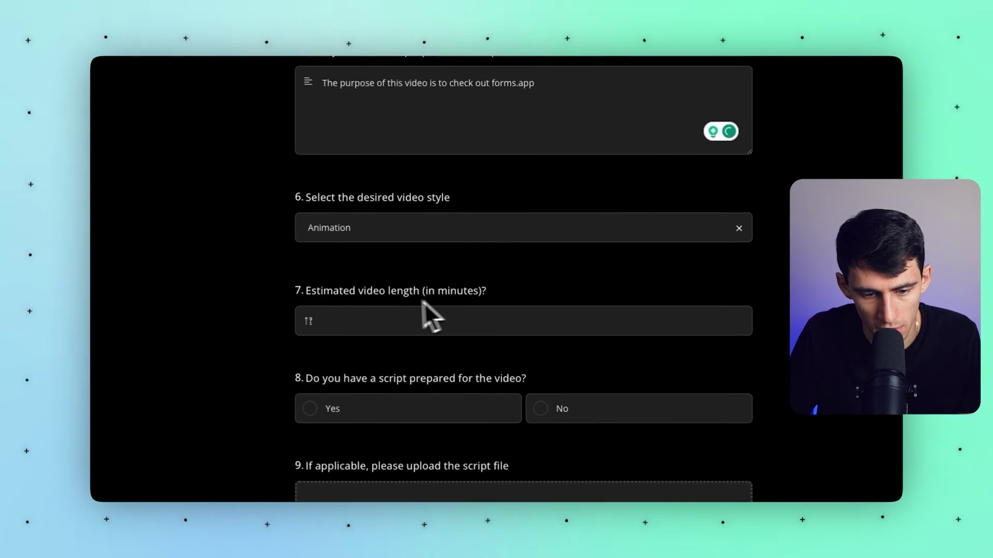
Set the video length to 6 and answer No to script, visual references, music/voice-over and deadline.
click(480, 441)
text(6)
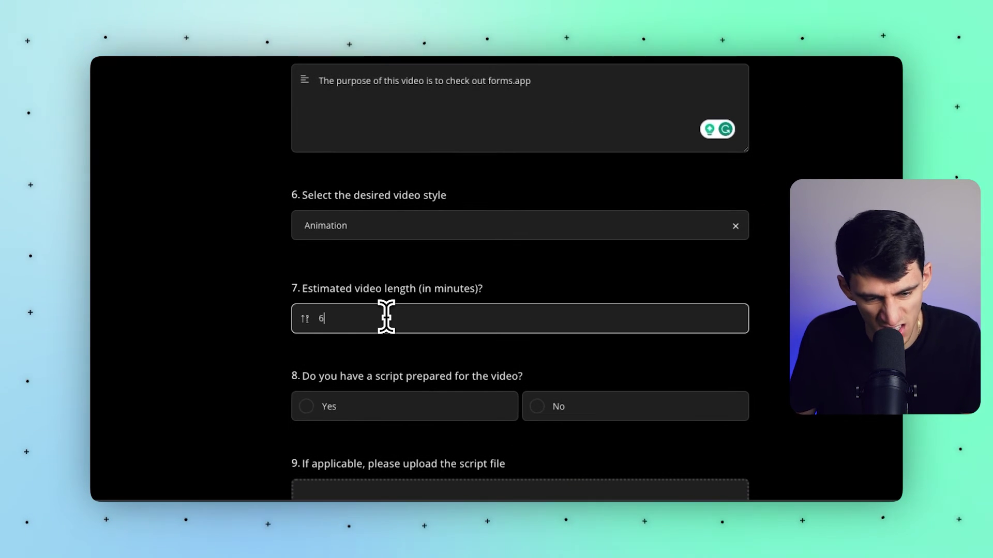
scroll(559, 390, down, 3)
click(561, 387)
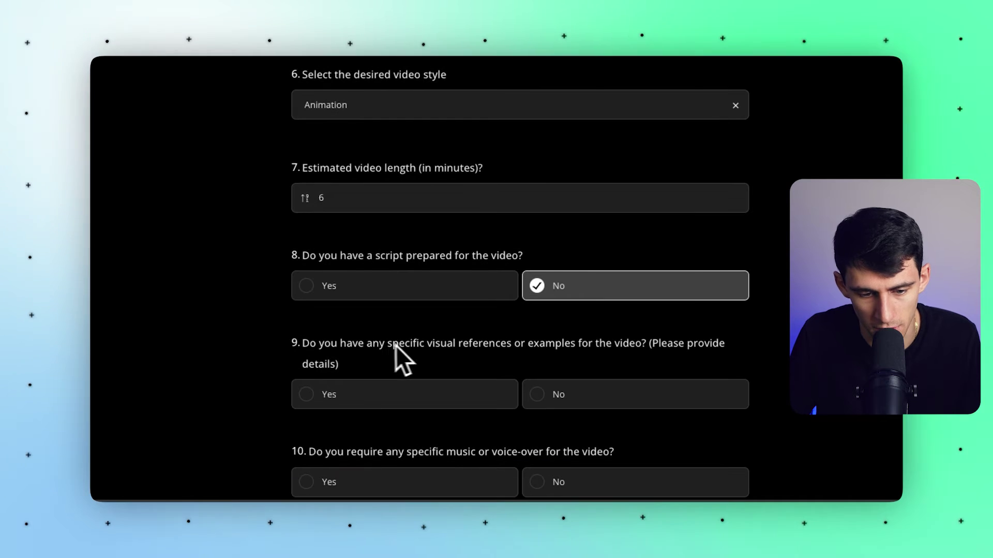
scroll(456, 380, down, 1)
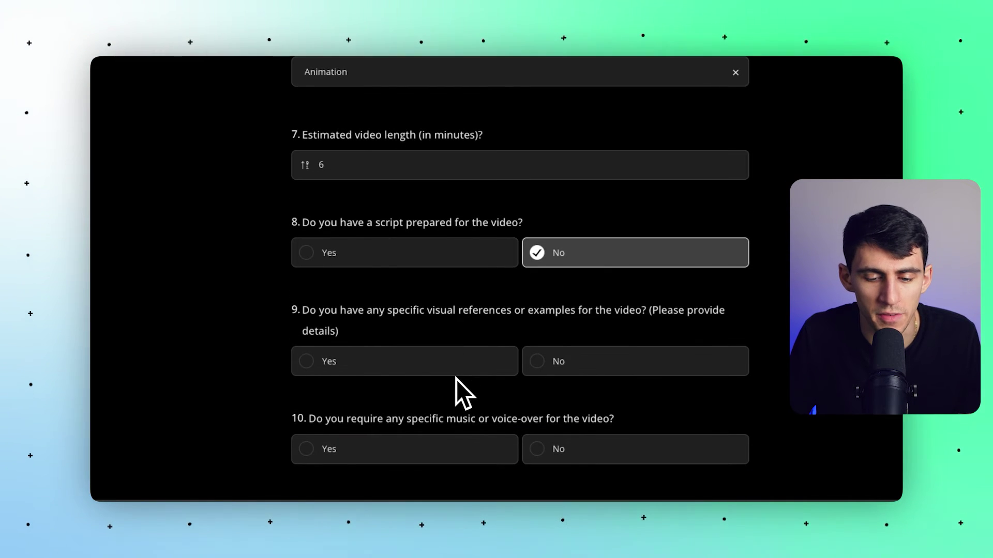
click(537, 360)
click(485, 385)
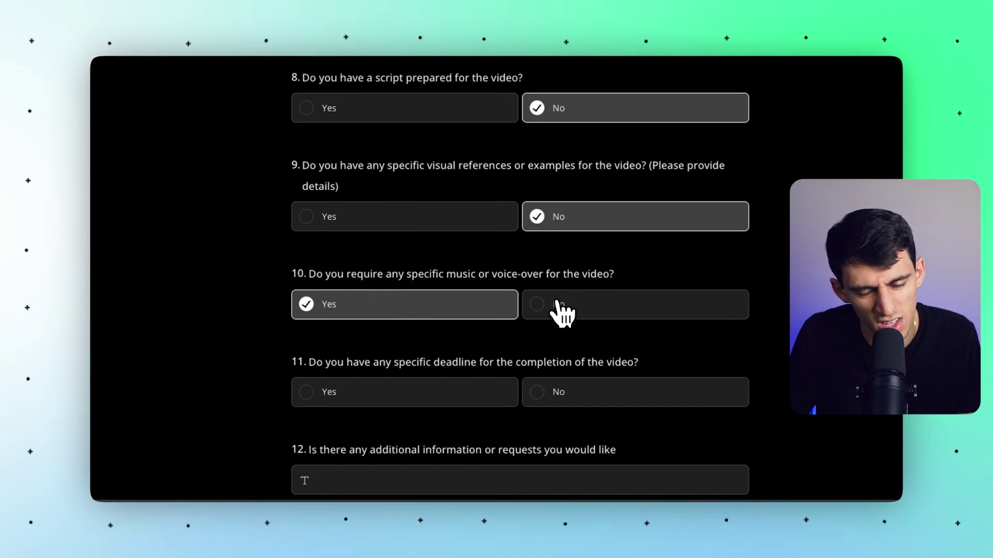
click(560, 310)
scroll(558, 316, down, 1)
click(555, 326)
Add the note 'The video better be good' and submit the request.
scroll(556, 326, down, 1)
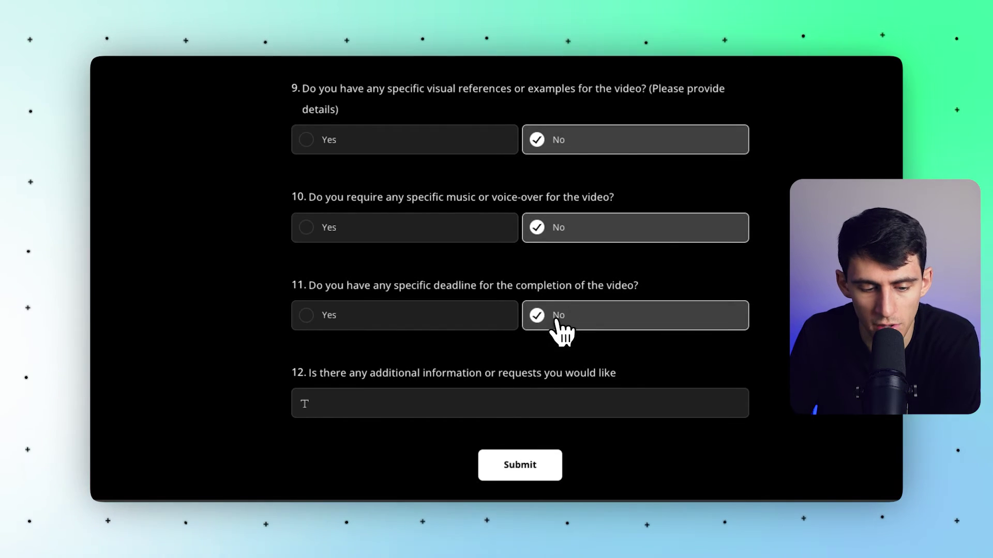
click(532, 369)
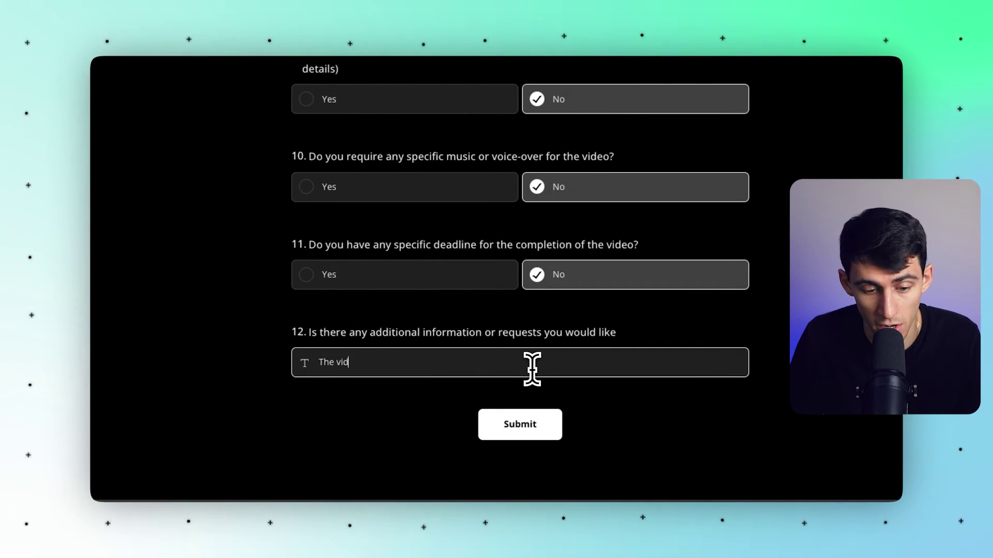
text(The video better be good)
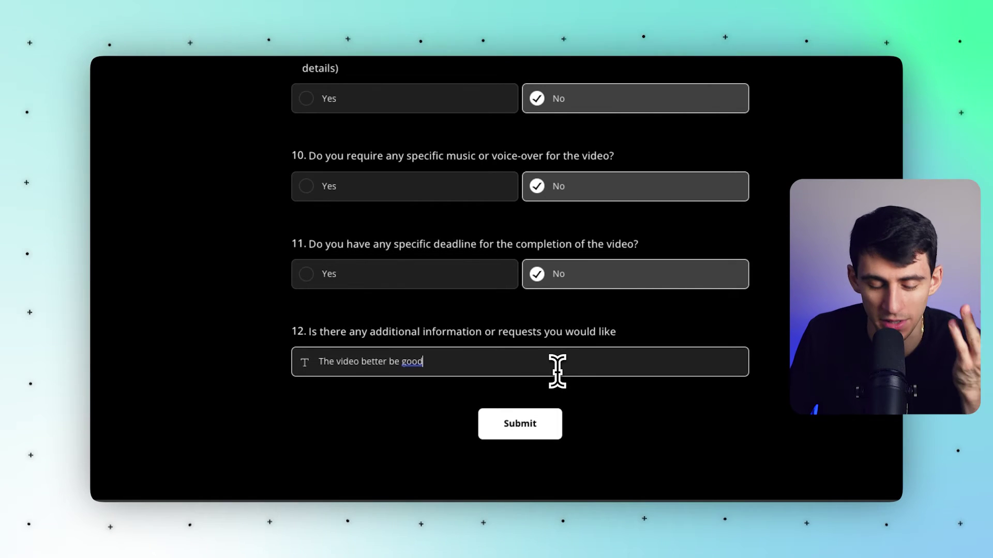
click(559, 427)
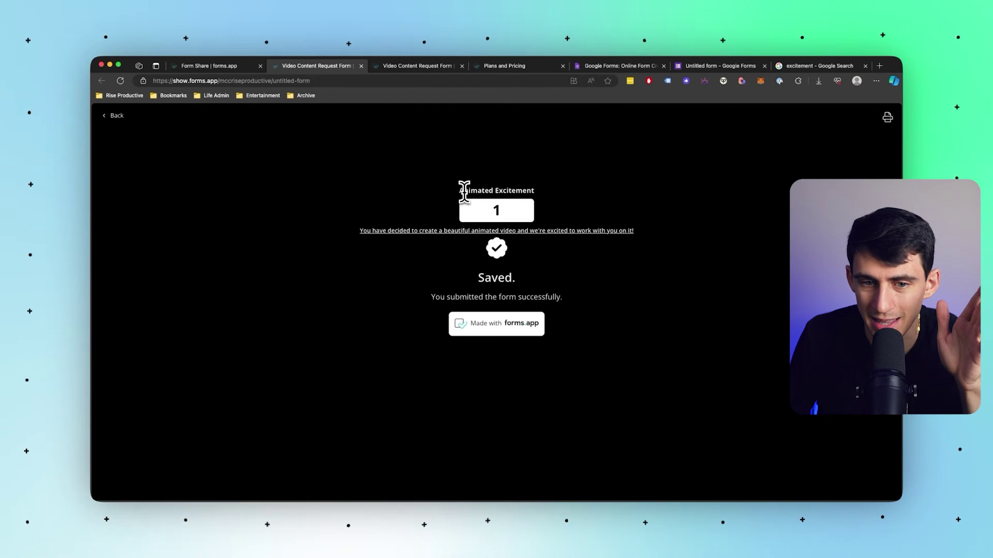
Review the Animated Excitement heading and confirmation sentence on the thank-you page, then switch to Slack.
drag(462, 192, 539, 196)
click(505, 204)
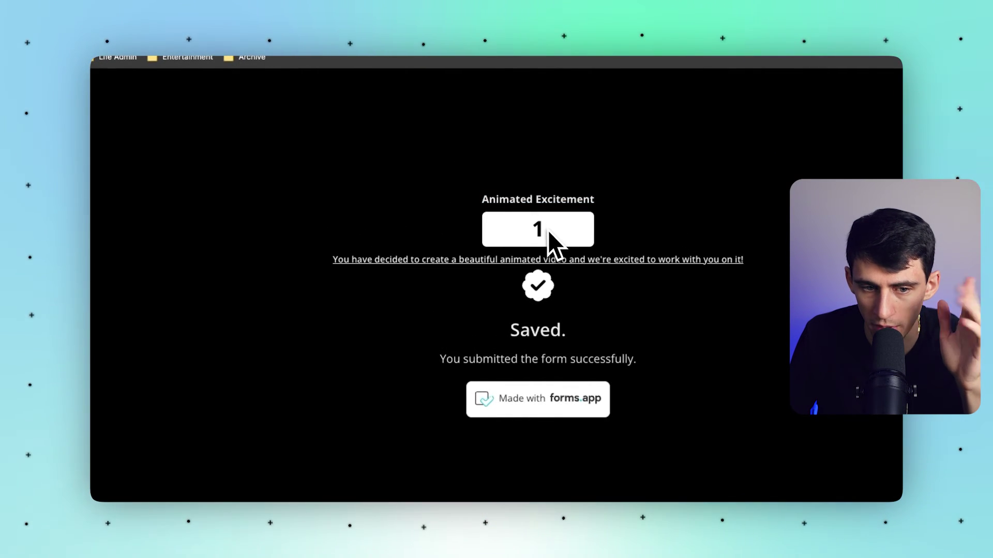
drag(339, 261, 797, 259)
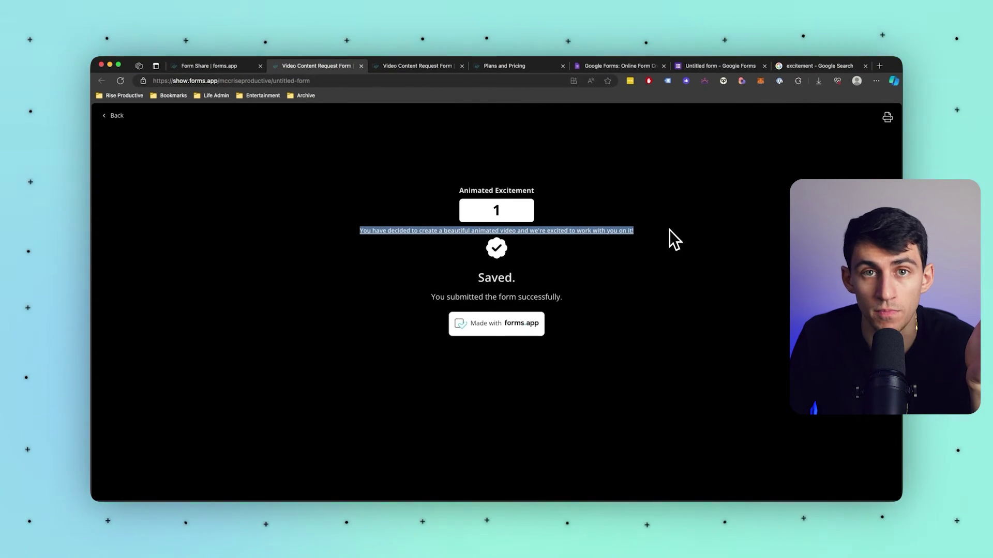
click(669, 230)
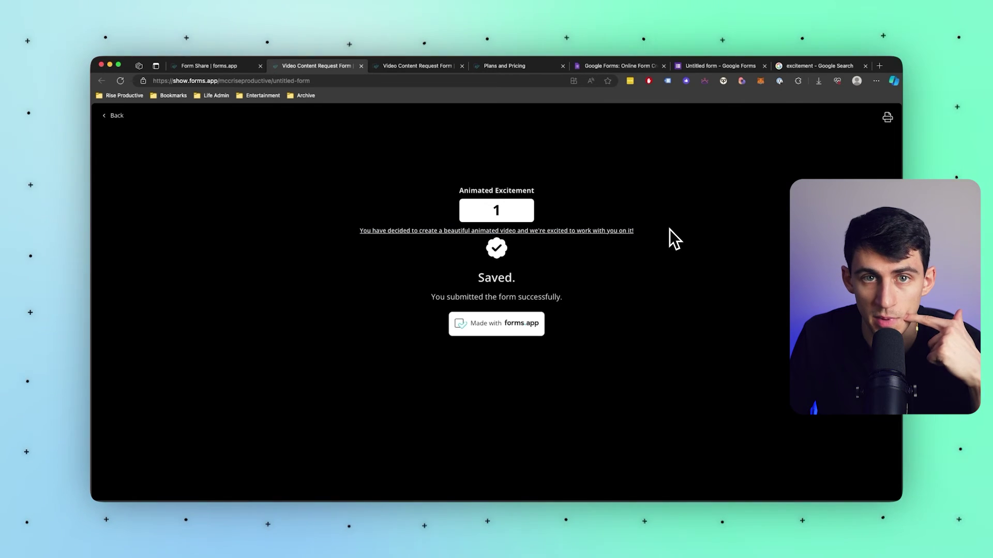
key(super+Tab)
Open #general and scroll through the forms.app New Record post listing the test answers.
click(233, 424)
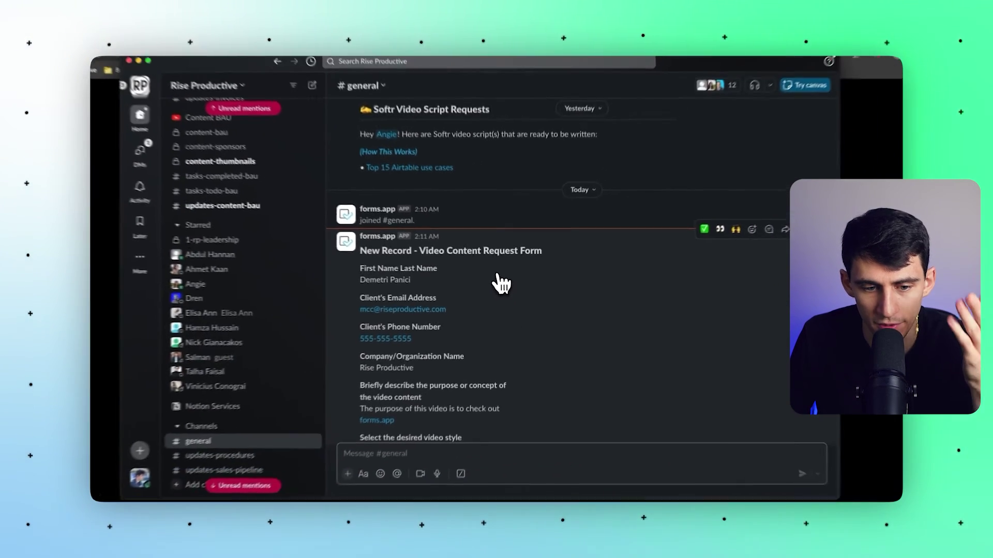
scroll(499, 283, down, 10)
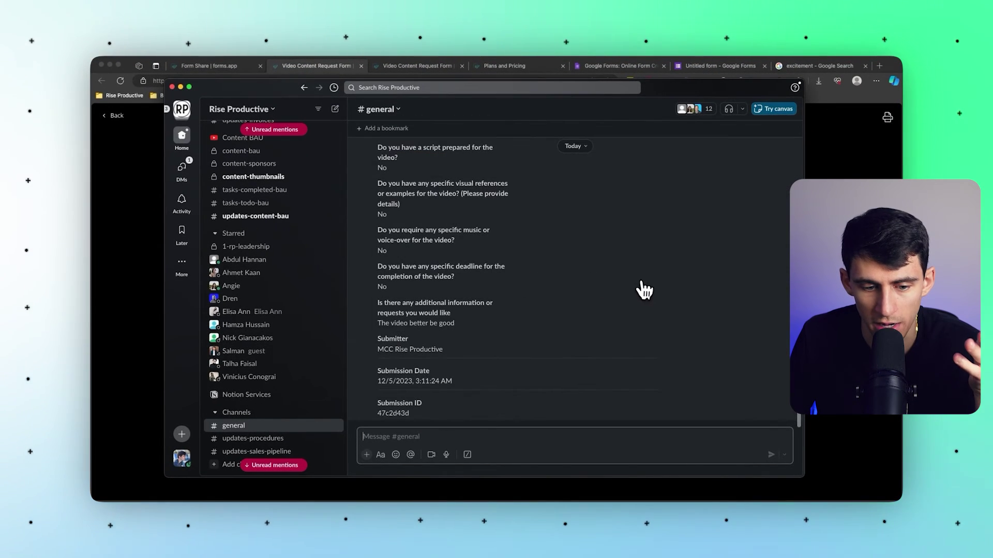
scroll(672, 298, up, 3)
scroll(693, 302, down, 3)
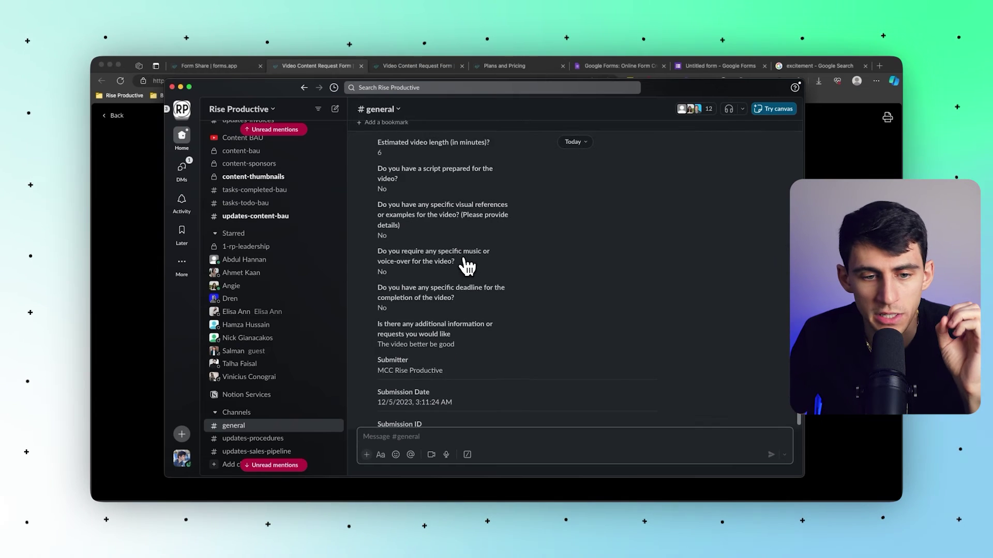
scroll(467, 266, up, 5)
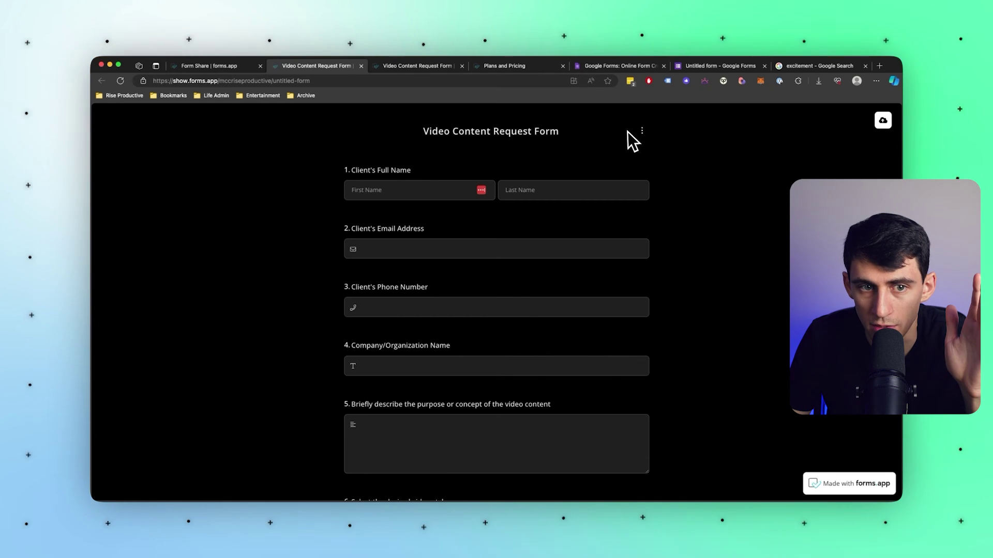
Navigate back from the share page through the form's Connect and Calculator pages toward its responses.
click(220, 66)
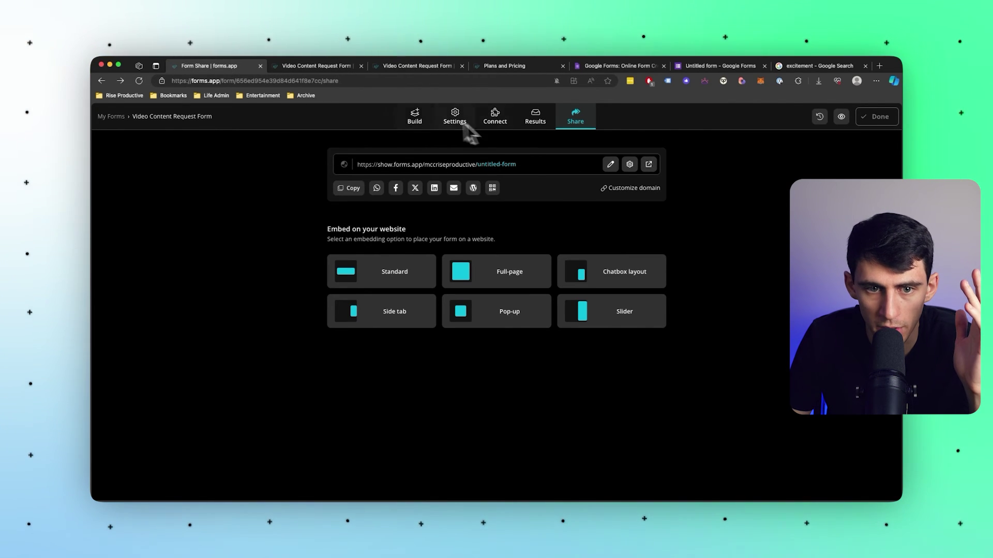
click(112, 117)
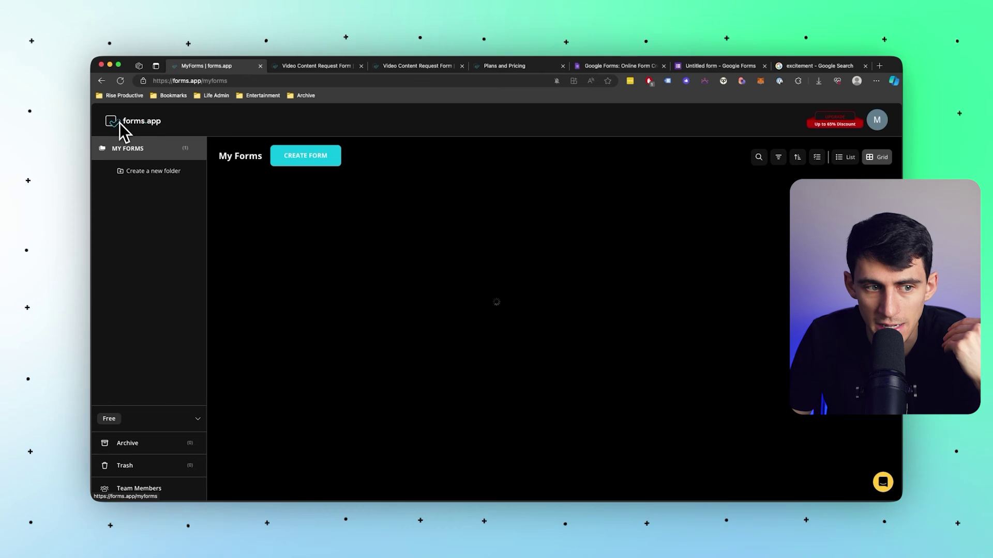
click(101, 81)
click(102, 80)
click(102, 81)
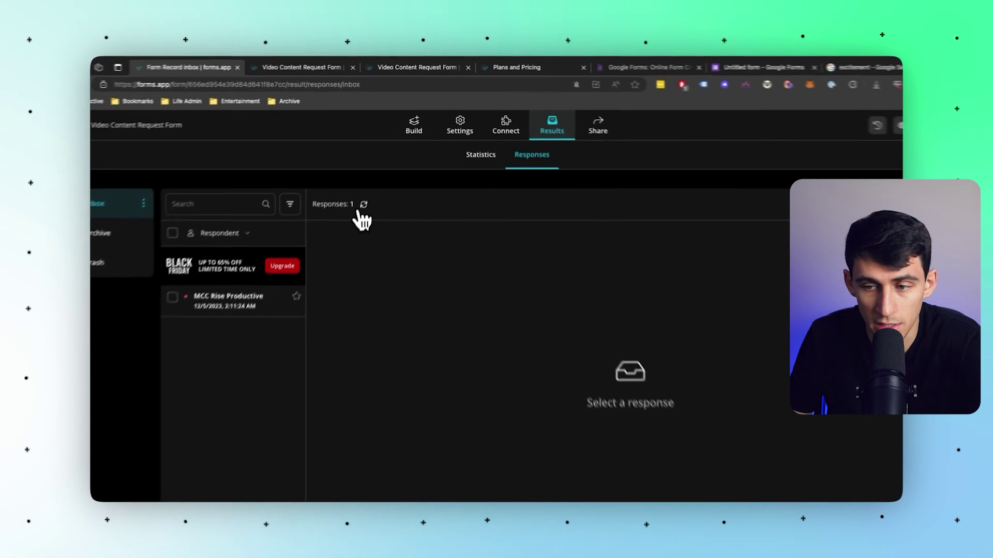
Open the test response and scroll through its answers, from 6 minutes to 'The video better be good'.
click(279, 264)
scroll(517, 292, down, 3)
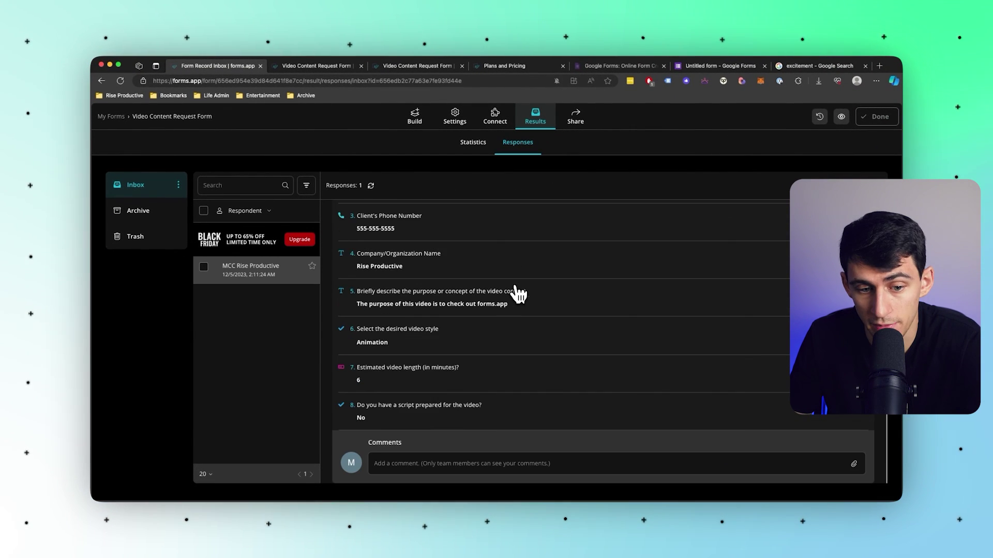
scroll(517, 292, down, 3)
scroll(517, 290, up, 5)
scroll(517, 289, down, 5)
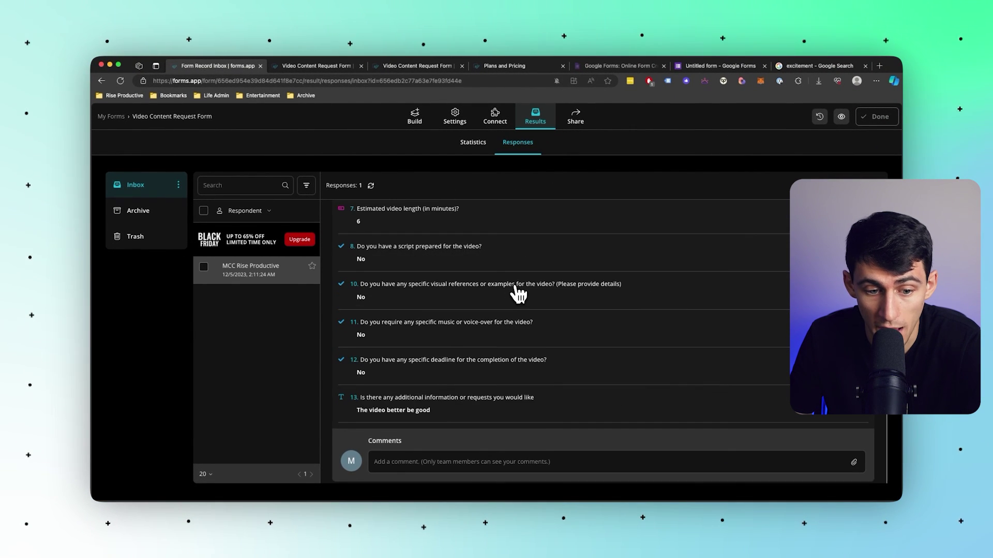